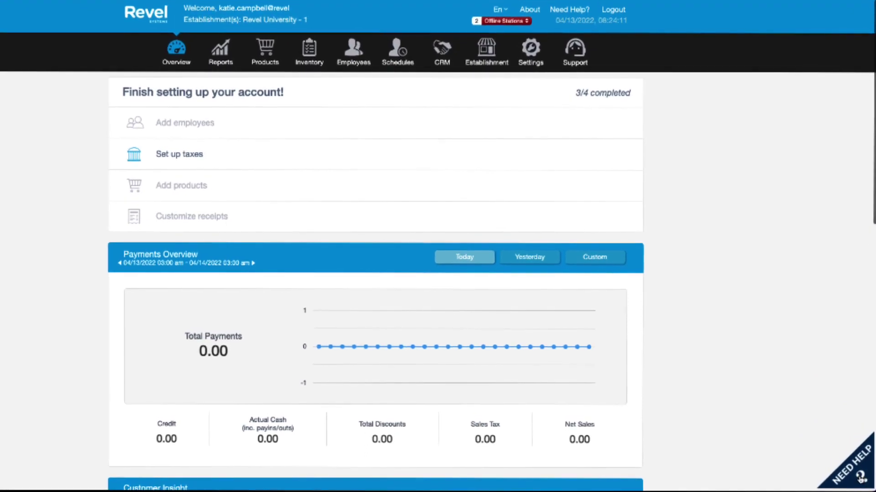
# Step: Search the How-To Guides for 'kds', start 'Enable KDS Tagged Production View', then open Establishment
pyautogui.click(859, 478)
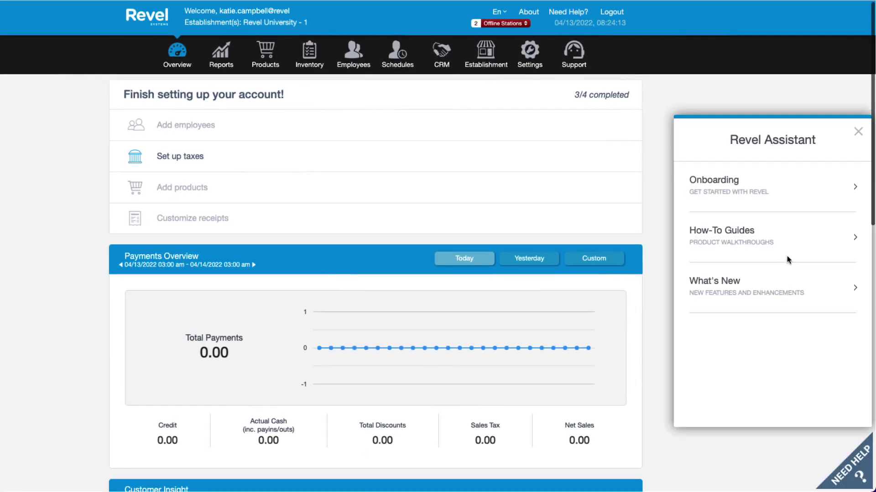
pyautogui.click(751, 241)
pyautogui.write('kds')
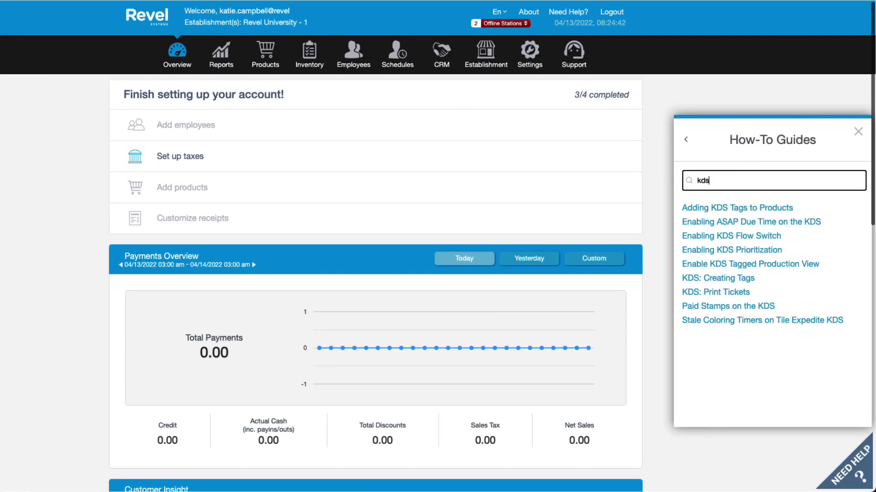
pyautogui.click(721, 264)
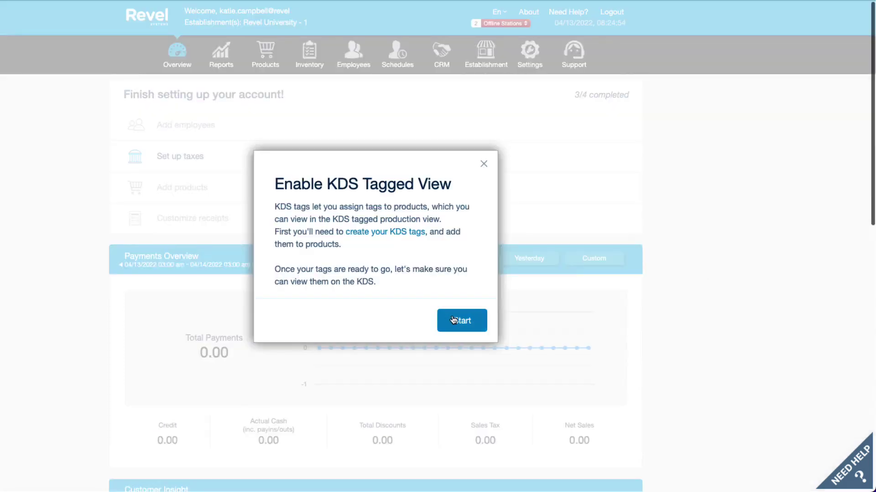
pyautogui.click(453, 320)
pyautogui.click(486, 51)
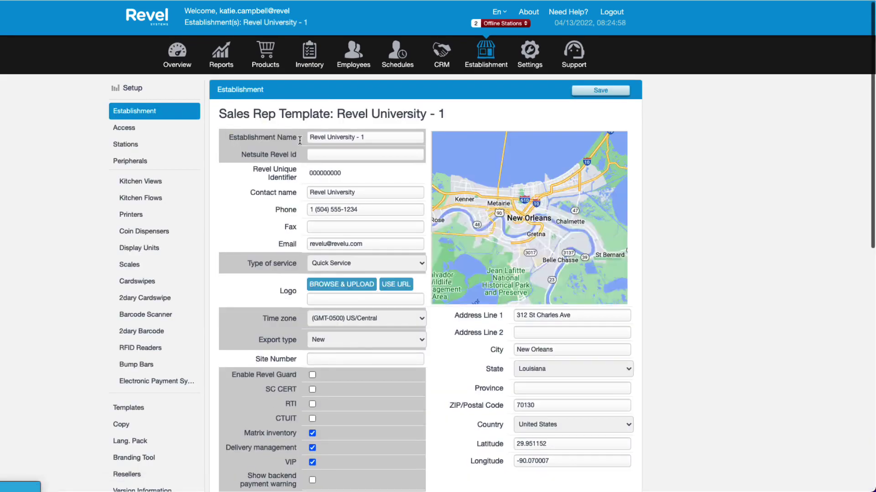
# Step: Open the Kitchen Views page in the Establishment sidebar
pyautogui.click(142, 183)
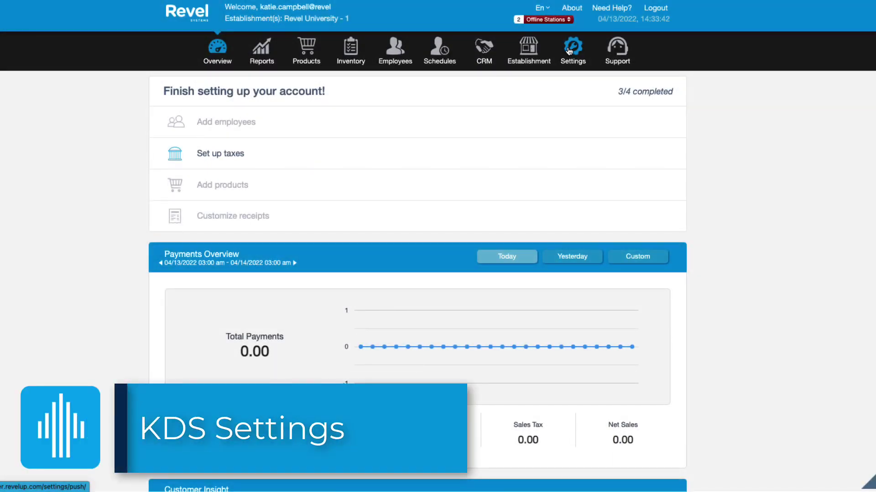
# Step: On Settings, clear selections, filter by 'kds' and select all Kitchen View/Kitchen Print settings
pyautogui.click(569, 51)
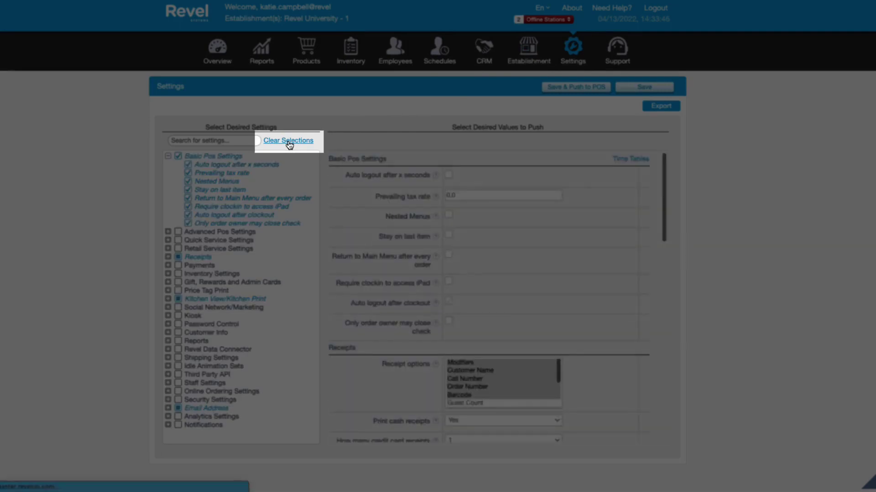
pyautogui.click(289, 140)
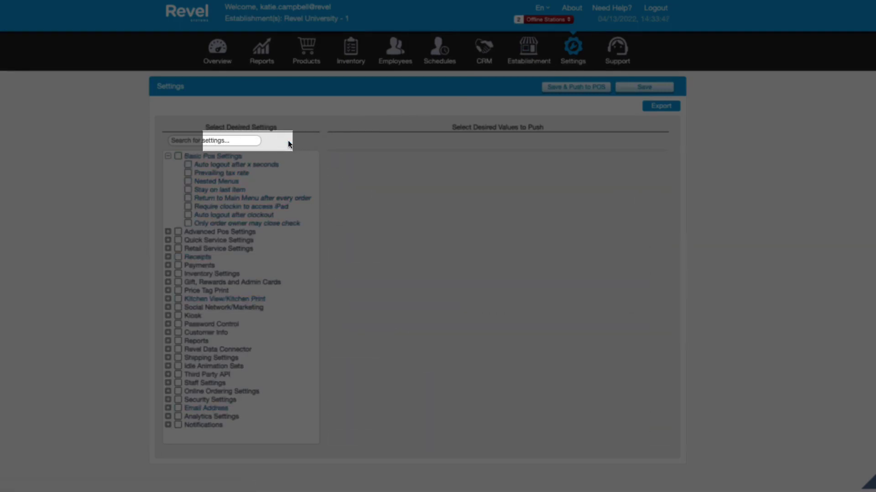
pyautogui.click(201, 140)
pyautogui.write('kds')
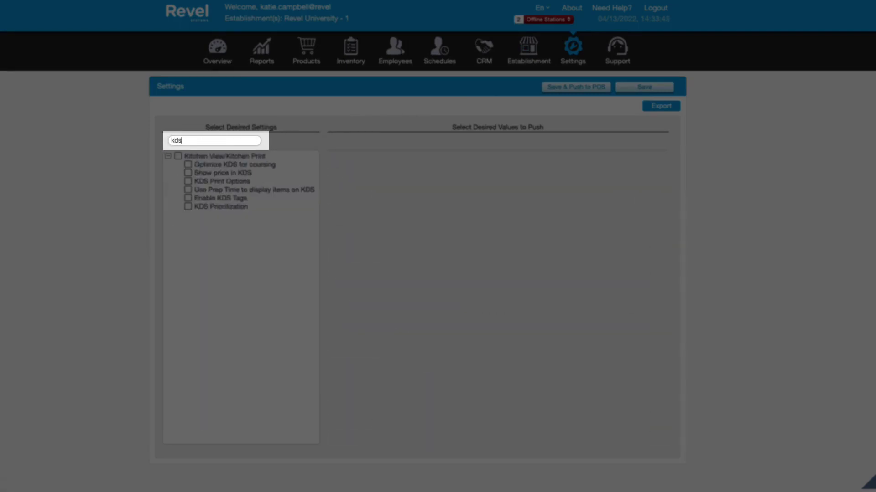
pyautogui.click(177, 156)
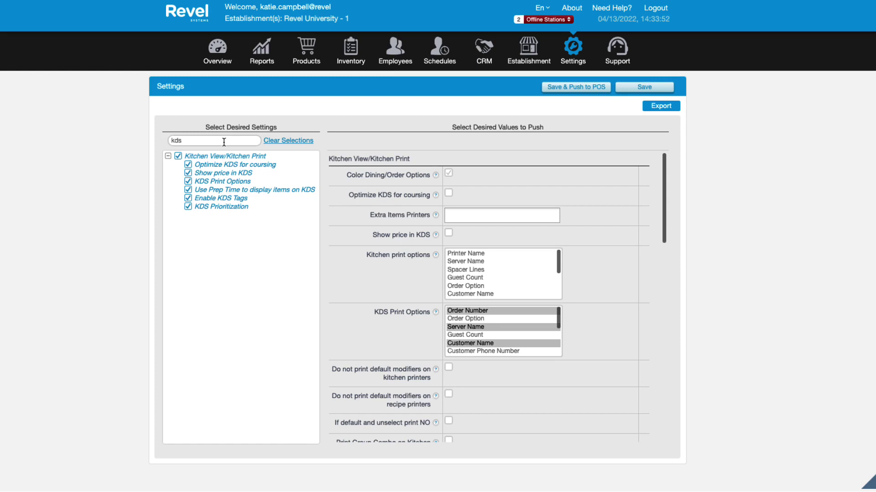
pyautogui.doubleClick(224, 141)
# Step: Enable Color Dining/Order Options, Optimize KDS for coursing and KDS Prioritization with Items prioritized
pyautogui.click(177, 153)
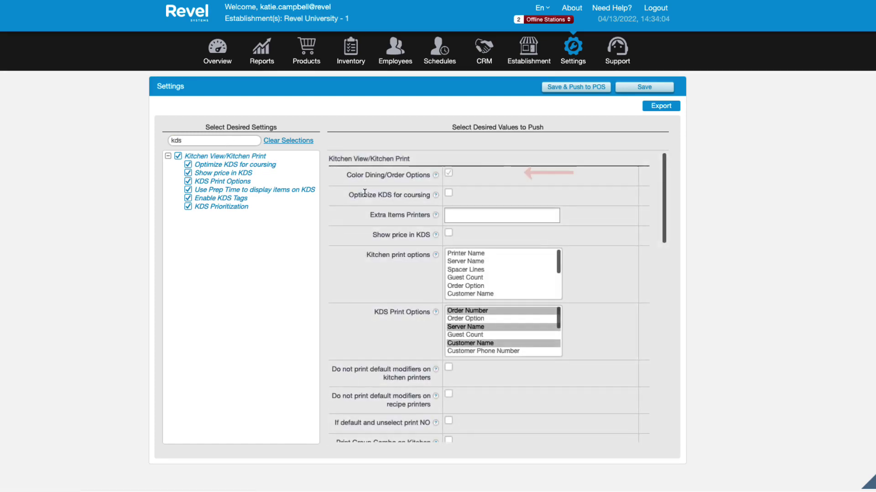
pyautogui.click(448, 173)
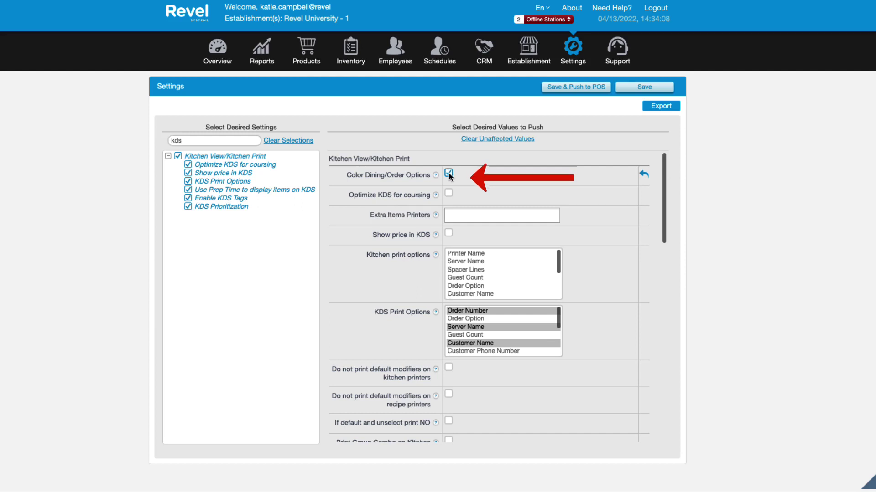
pyautogui.click(449, 196)
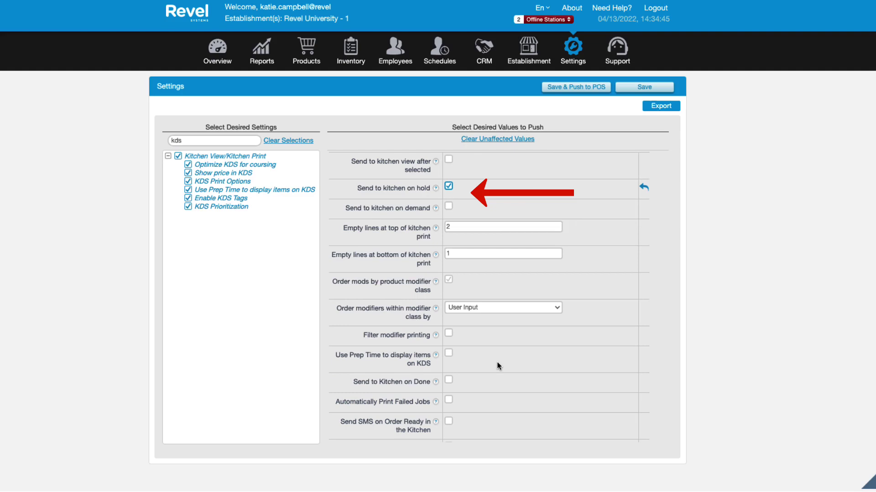
pyautogui.scroll(-5, 498, 366)
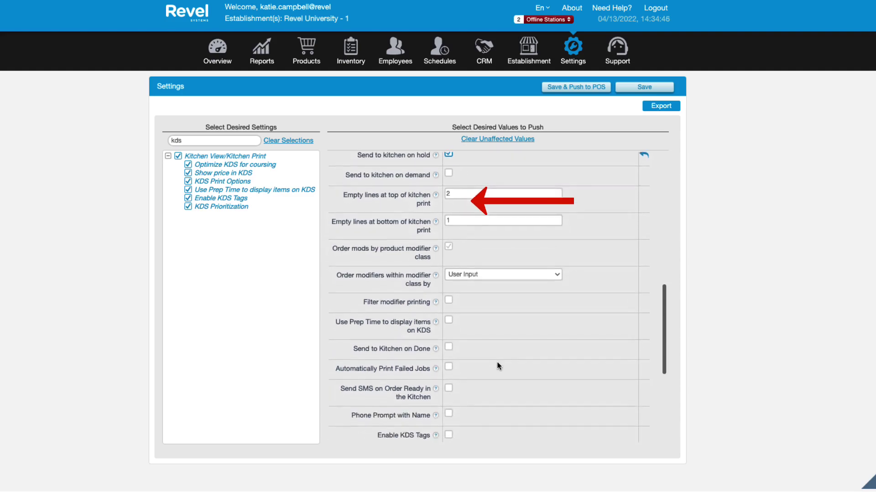
pyautogui.scroll(-3, 499, 365)
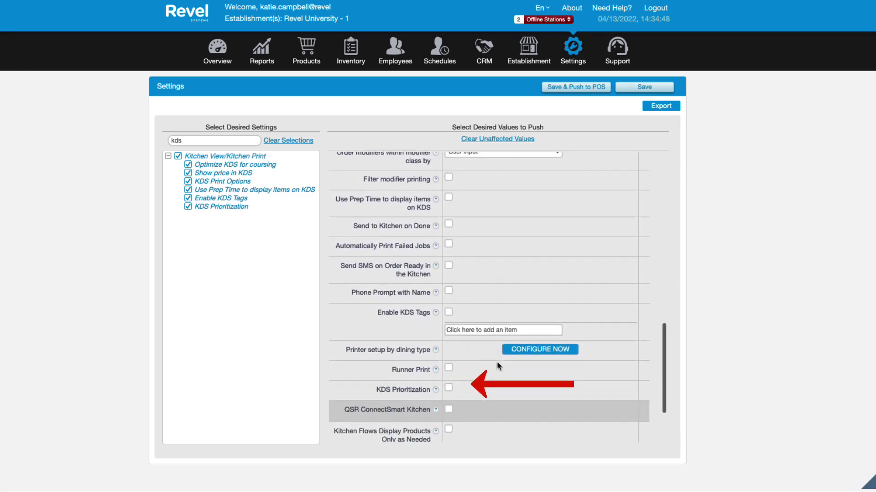
pyautogui.click(449, 388)
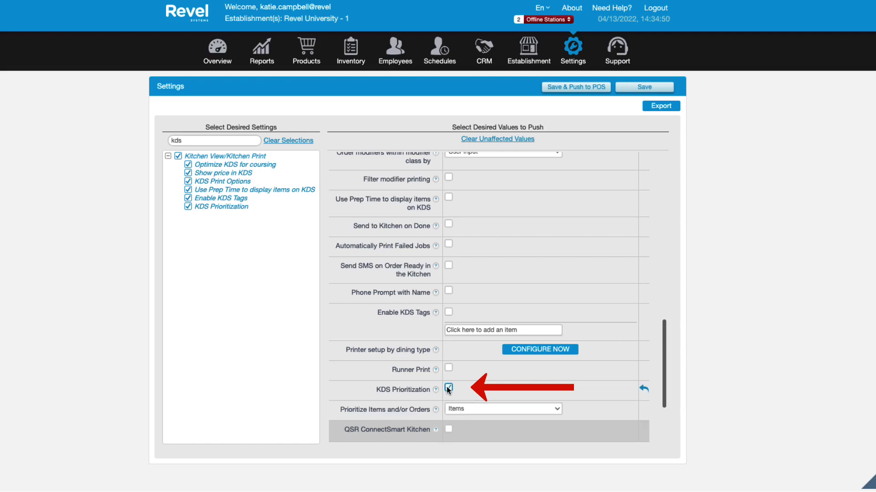
pyautogui.click(468, 409)
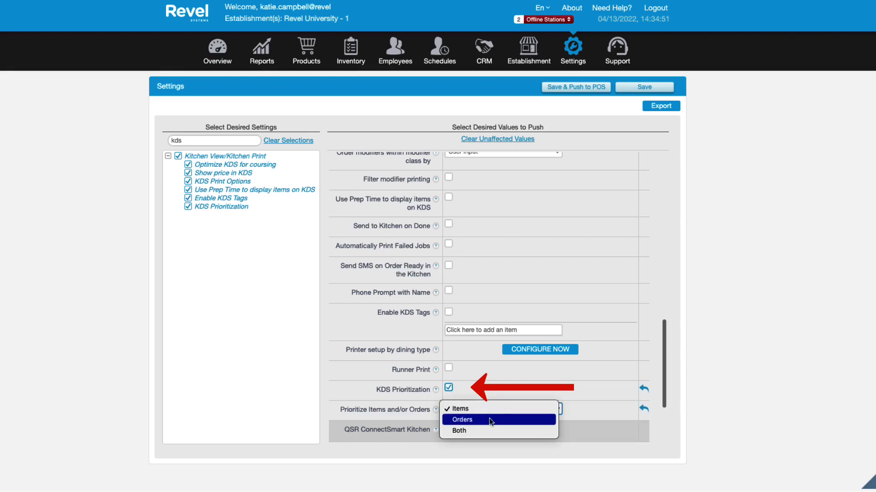
pyautogui.click(595, 408)
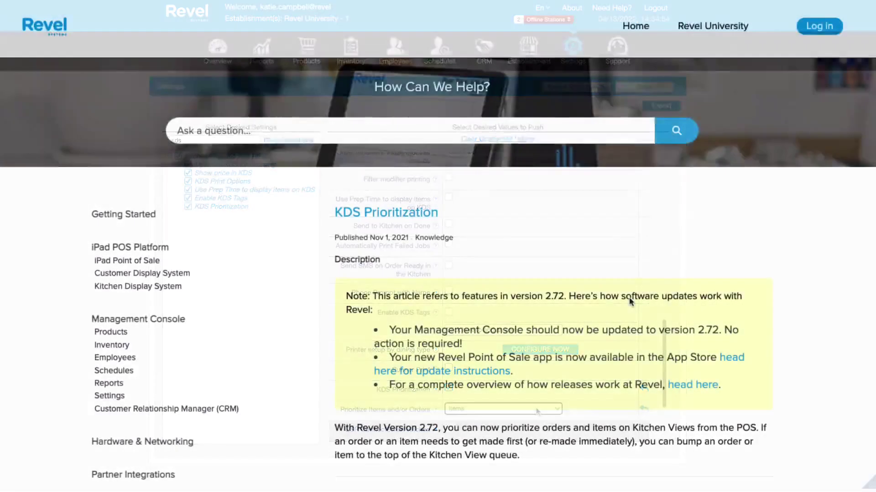
pyautogui.scroll(-2, 628, 297)
pyautogui.scroll(-4, 629, 301)
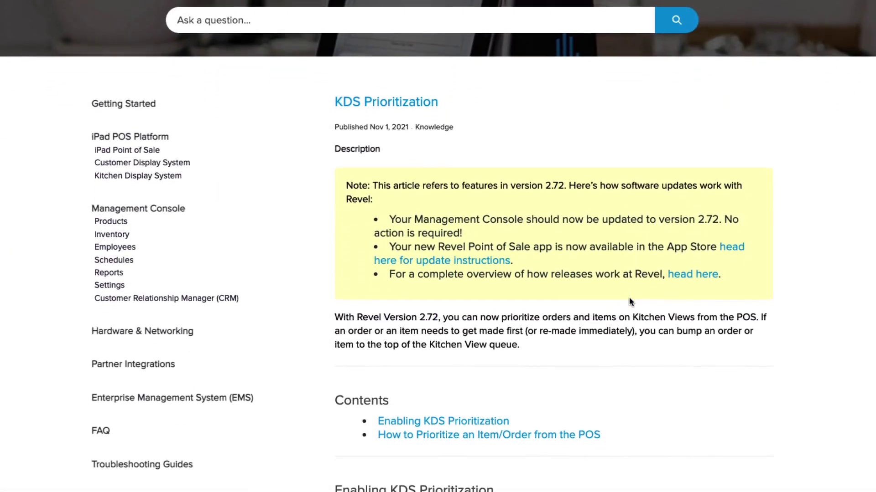
pyautogui.scroll(-3, 630, 301)
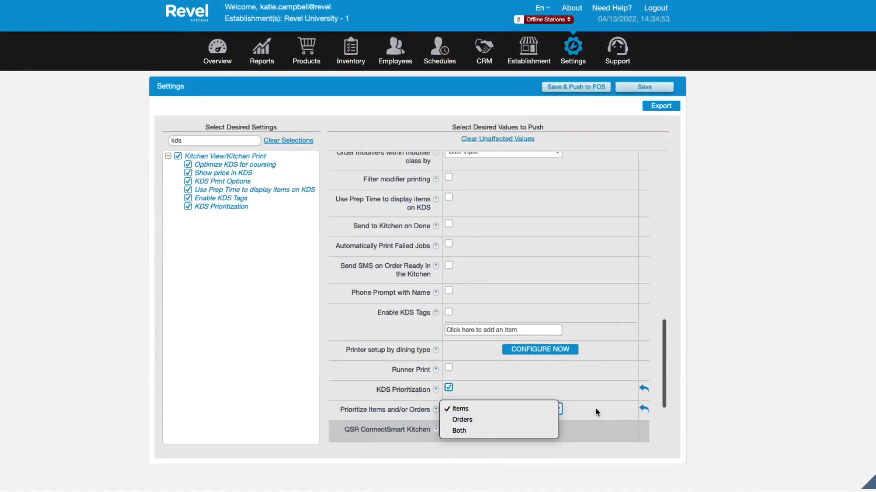
pyautogui.click(595, 409)
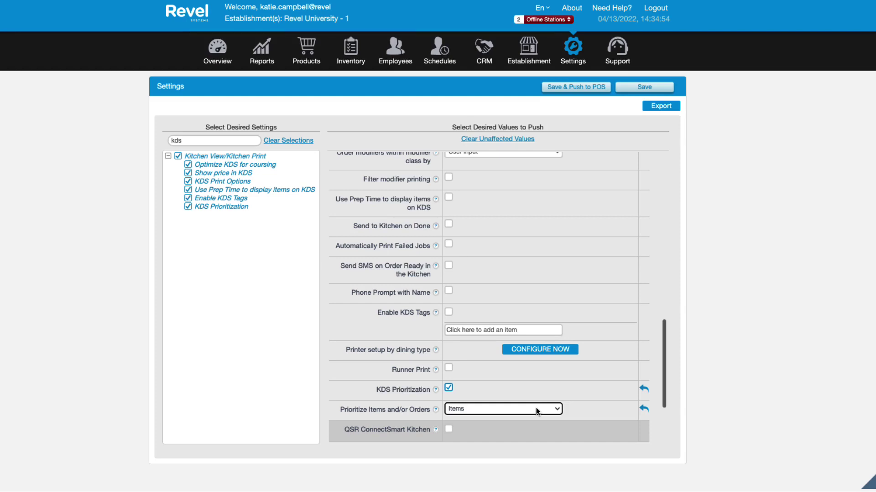
# Step: Search 'asap', turn on Enable ASAP due time, and save the settings
pyautogui.scroll(-1, 536, 410)
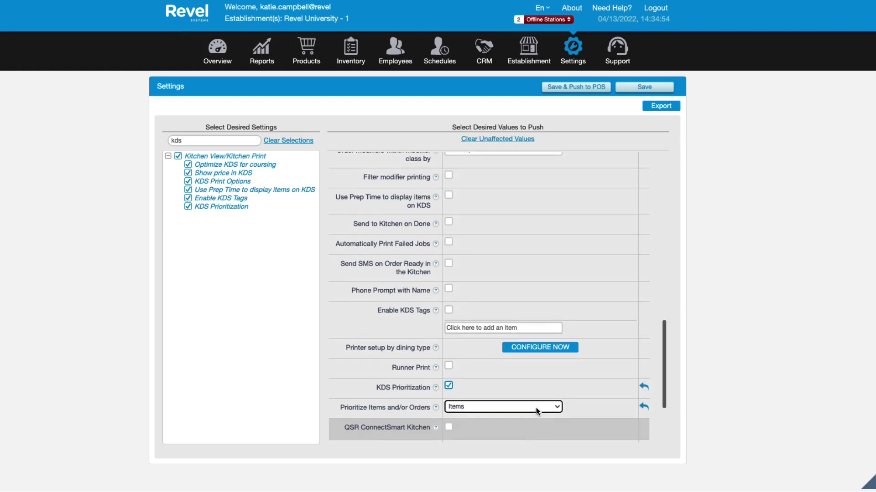
pyautogui.hotkey('ctrl', 'a')
pyautogui.write('asap')
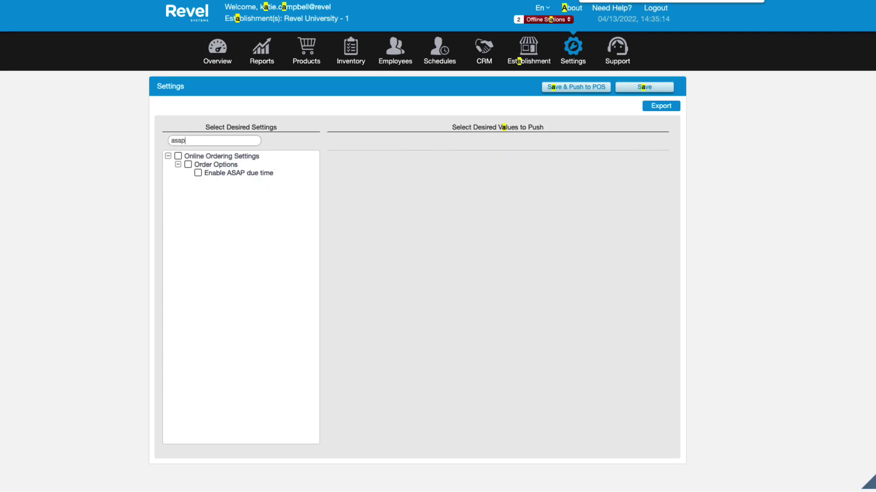
pyautogui.click(197, 174)
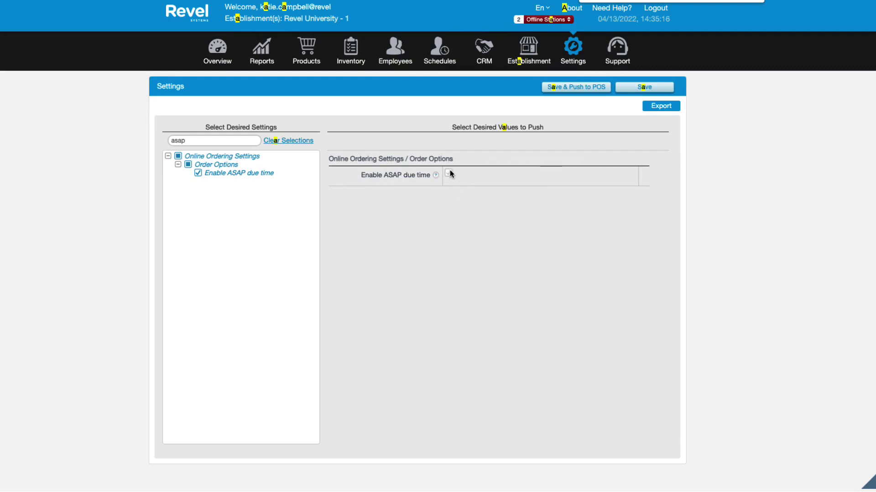
pyautogui.click(449, 173)
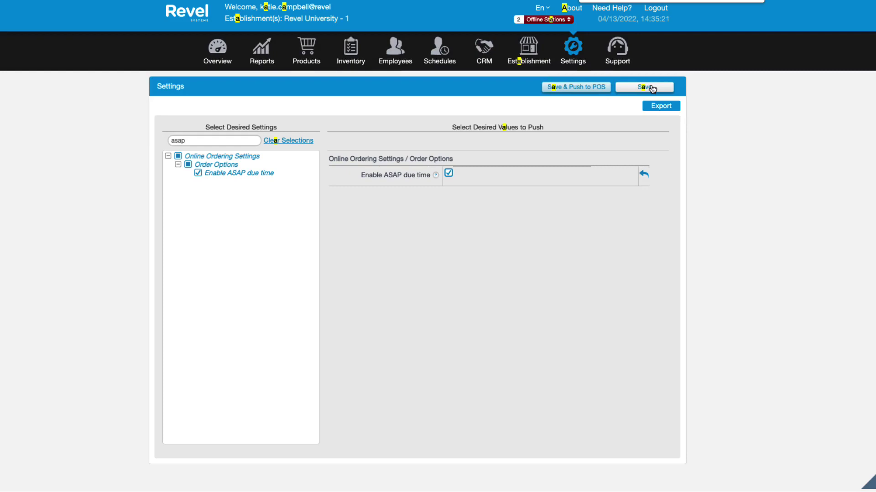
pyautogui.press('Escape')
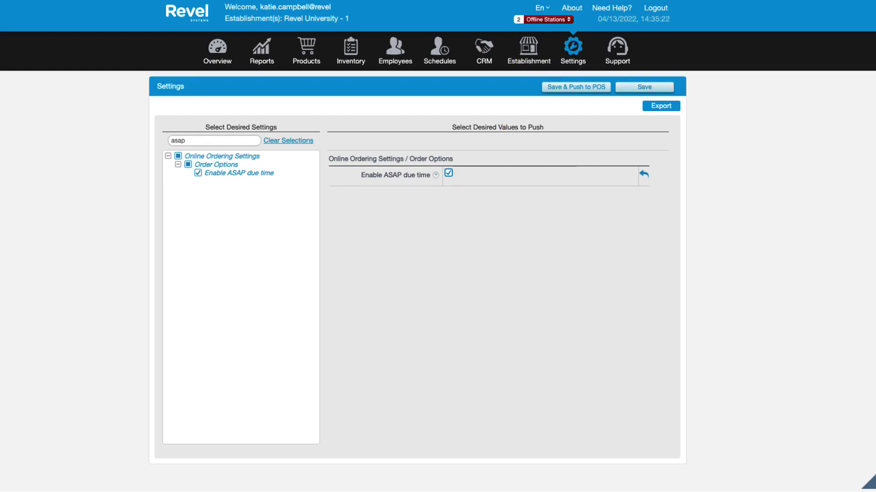
pyautogui.click(641, 91)
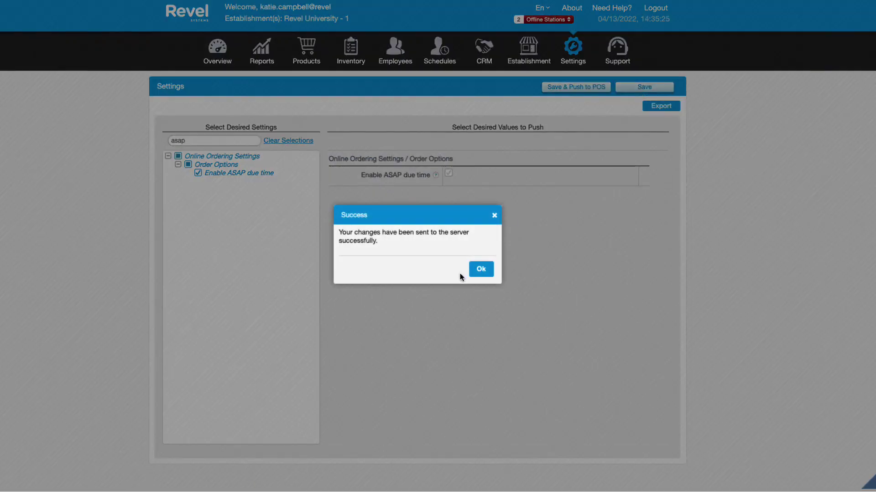
pyautogui.click(479, 276)
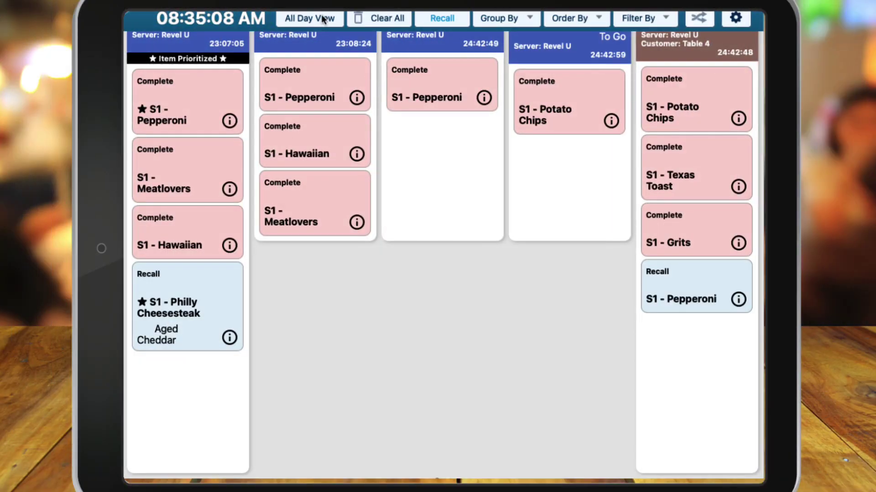
# Step: Check the All Day View, expand Potato Chips, then return to Regular View
pyautogui.click(322, 18)
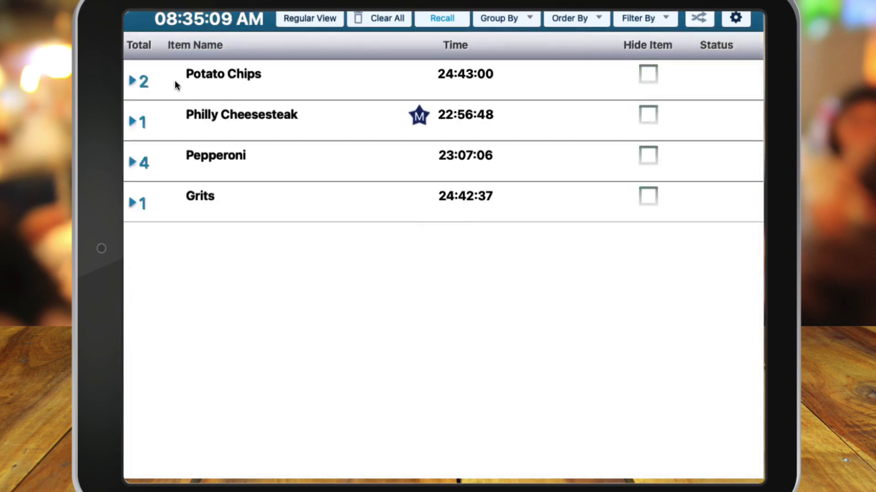
pyautogui.click(132, 81)
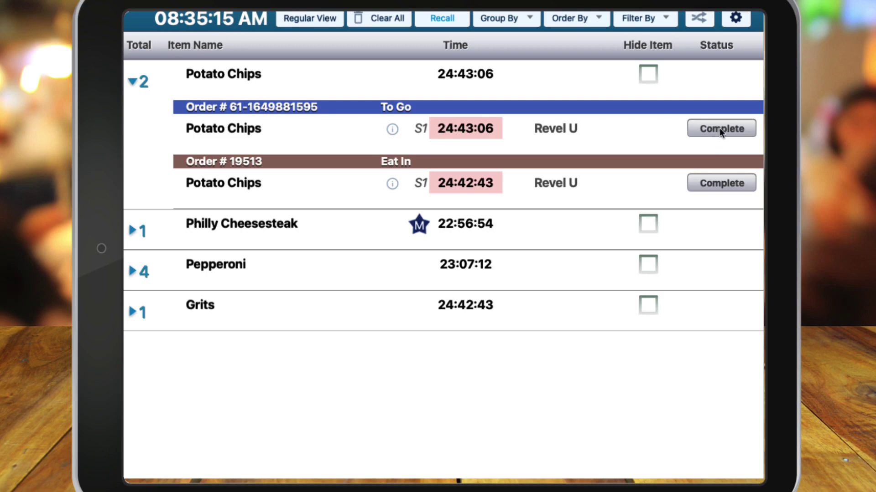
pyautogui.click(312, 19)
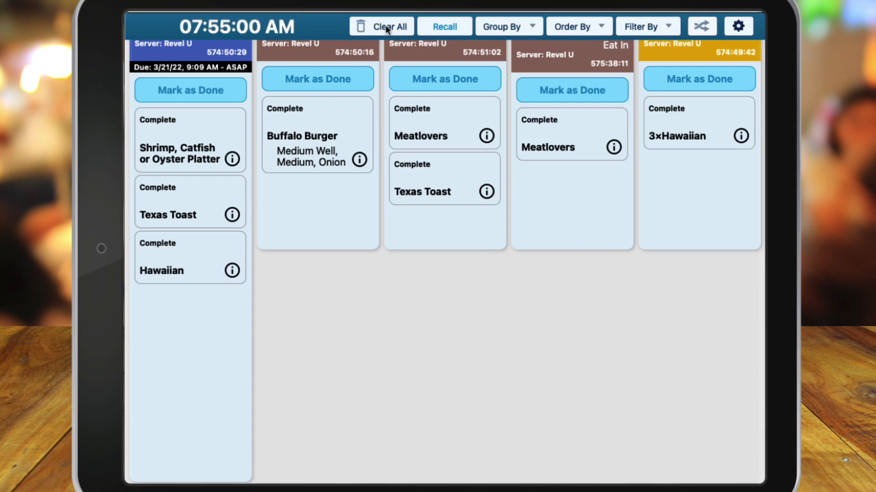
# Step: Recall orders twice and switch Group By to Ticket, then back to Order
pyautogui.click(451, 30)
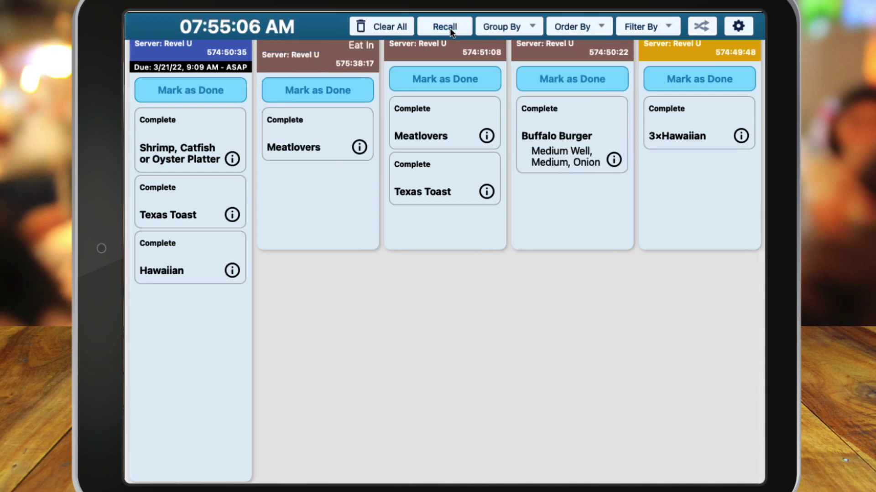
pyautogui.click(451, 30)
pyautogui.click(526, 34)
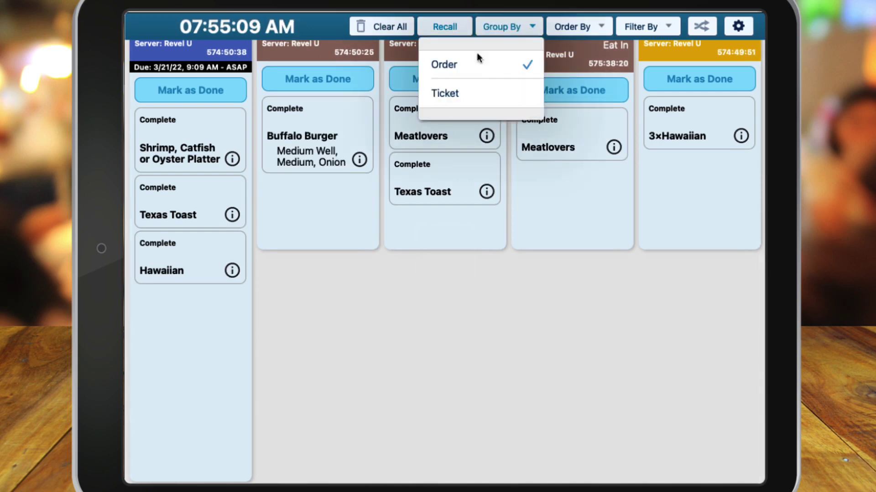
pyautogui.click(503, 95)
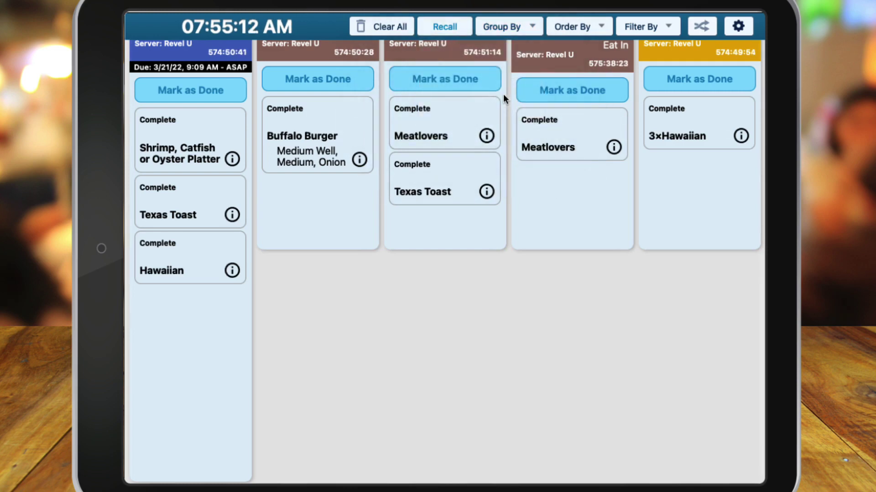
pyautogui.click(503, 31)
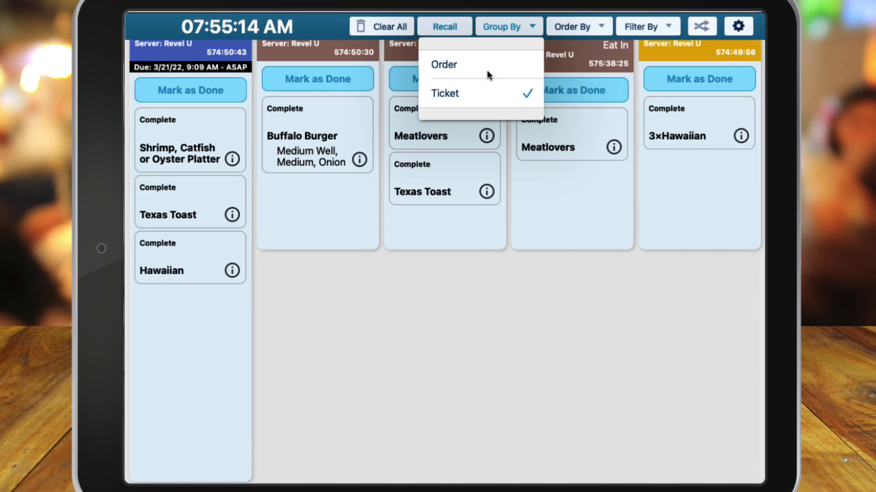
pyautogui.click(486, 68)
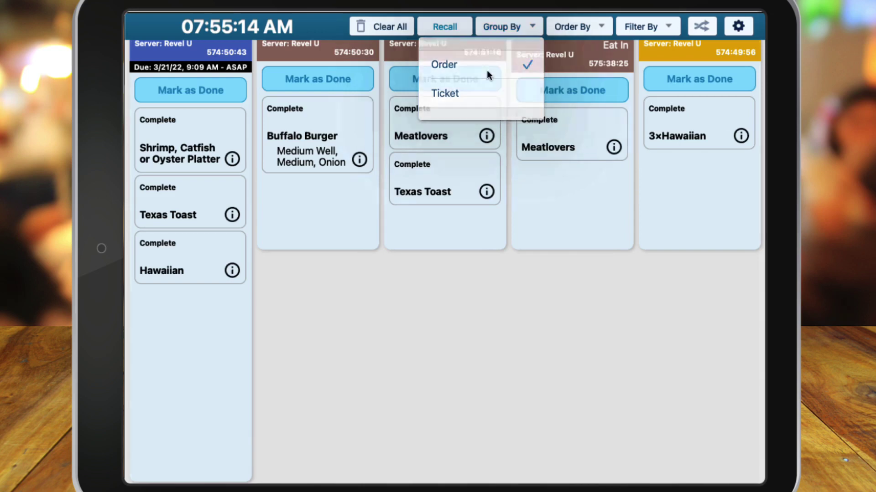
# Step: Turn on Sort by Due Date & Time in the Order By options
pyautogui.click(587, 31)
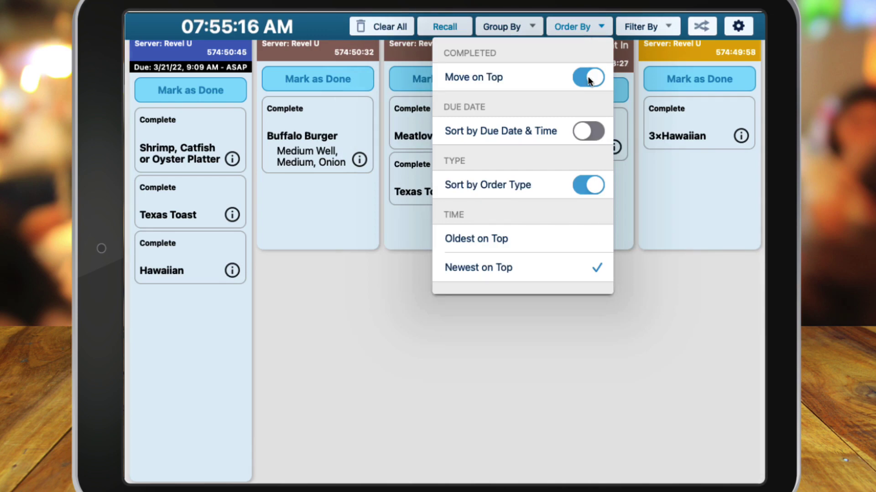
pyautogui.click(578, 132)
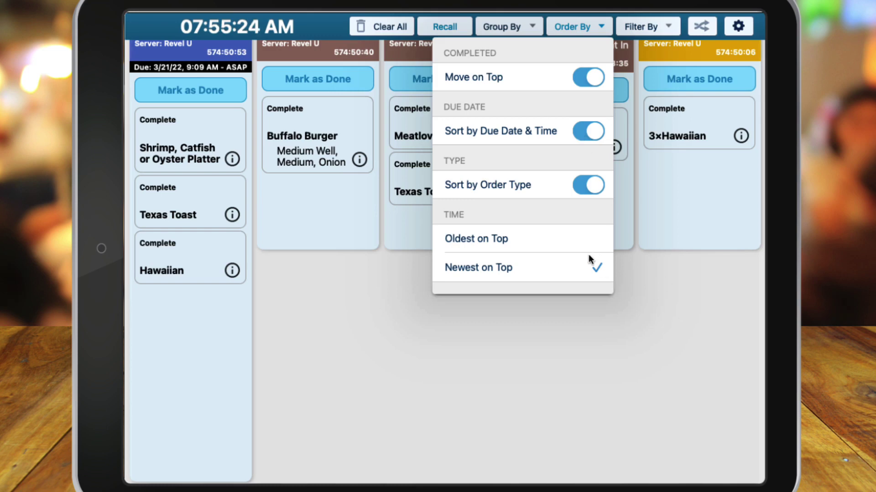
pyautogui.click(589, 268)
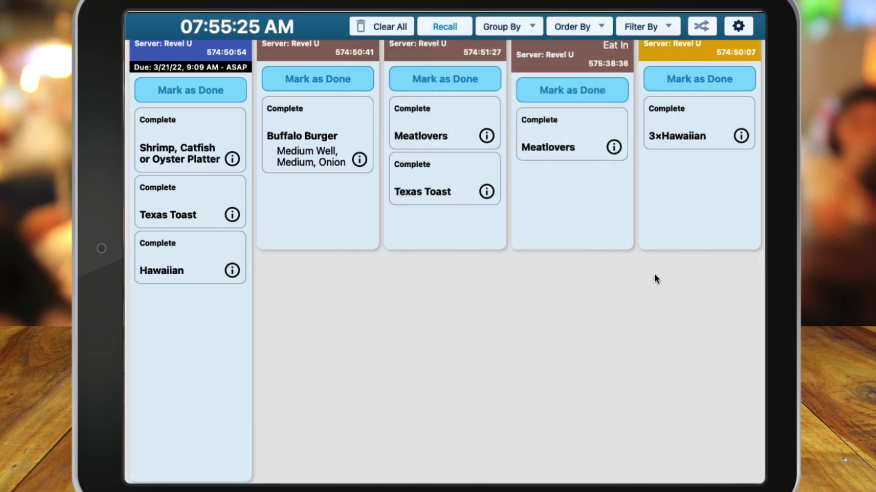
# Step: Enter the restrictions passcode to unlock KDS settings and save with the Expedite style
pyautogui.click(646, 28)
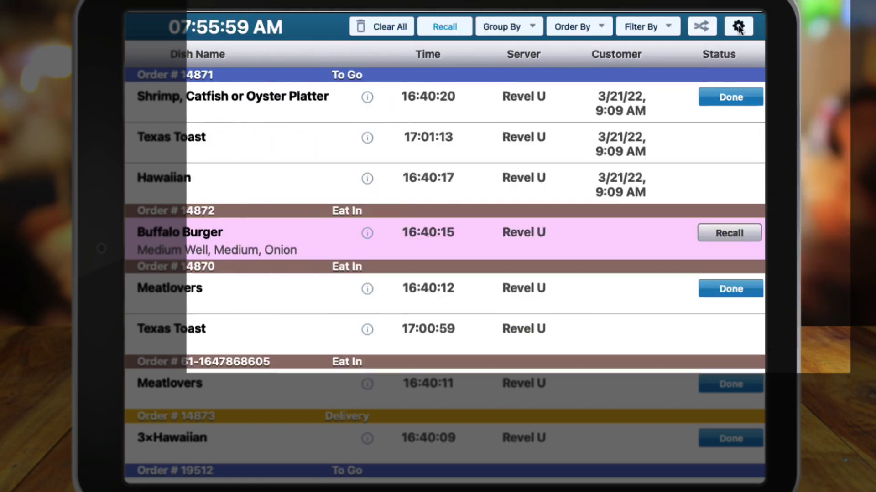
pyautogui.click(739, 27)
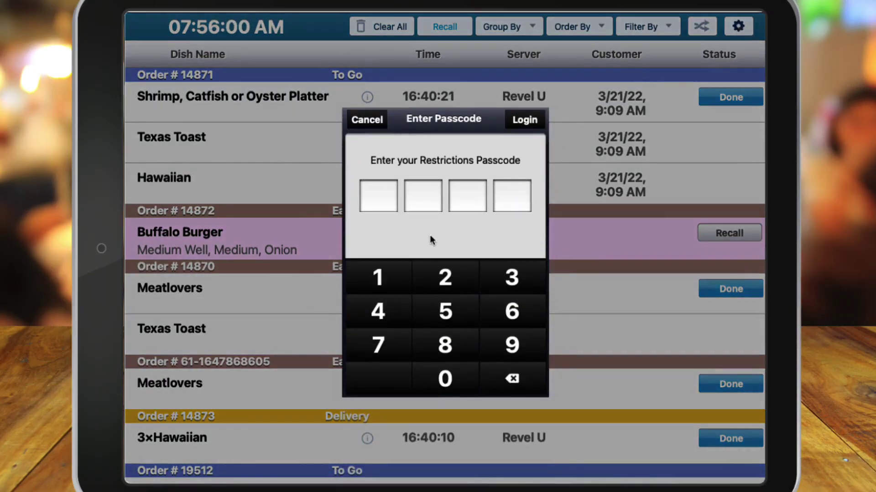
pyautogui.click(386, 276)
pyautogui.click(445, 275)
pyautogui.click(491, 277)
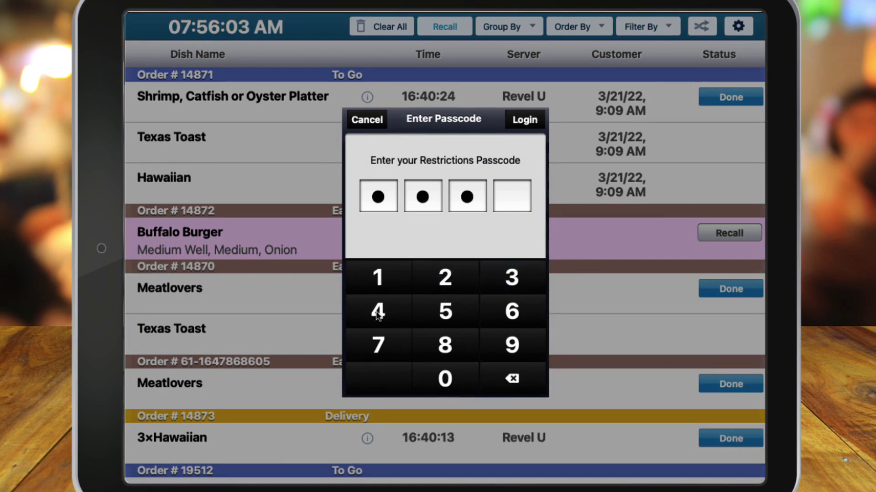
pyautogui.click(378, 311)
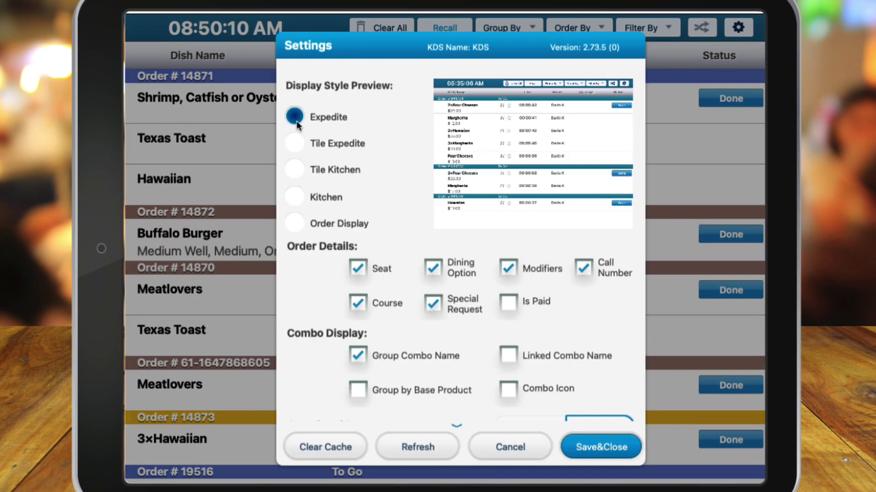
pyautogui.click(604, 448)
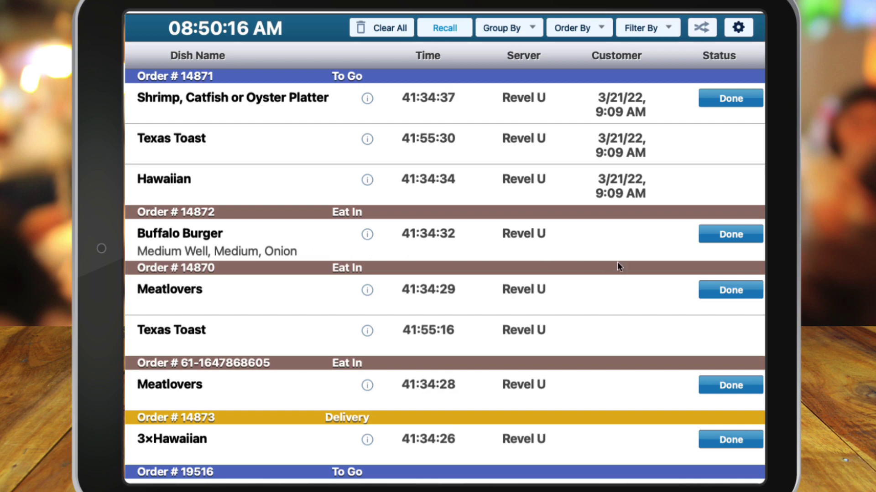
# Step: Mark order #14871 done, then scroll through the KDS settings list and back up
pyautogui.click(723, 97)
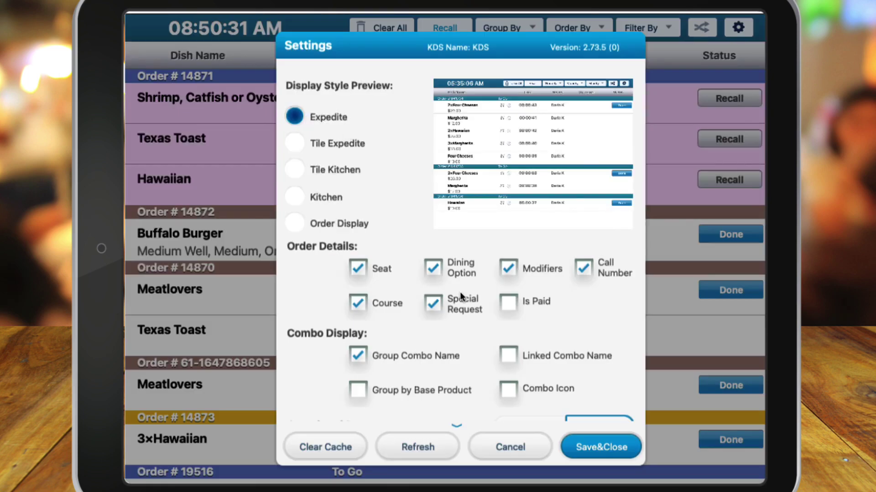
pyautogui.scroll(-5, 459, 291)
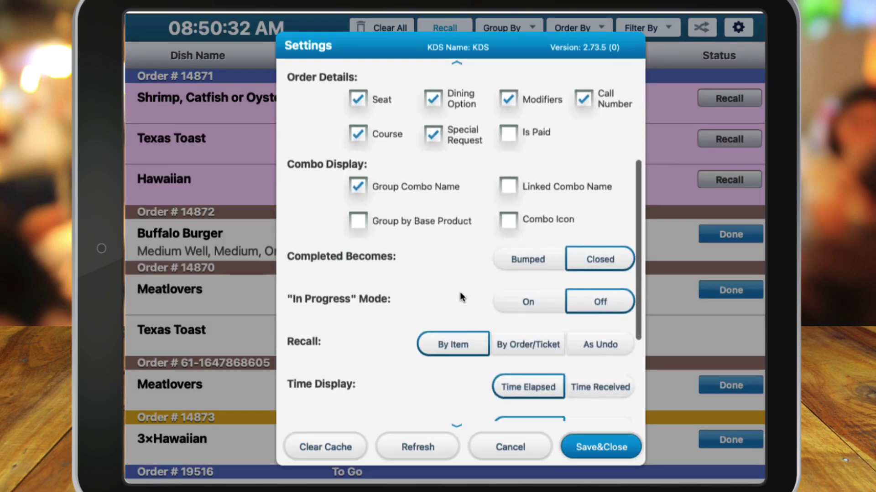
pyautogui.scroll(-4, 461, 296)
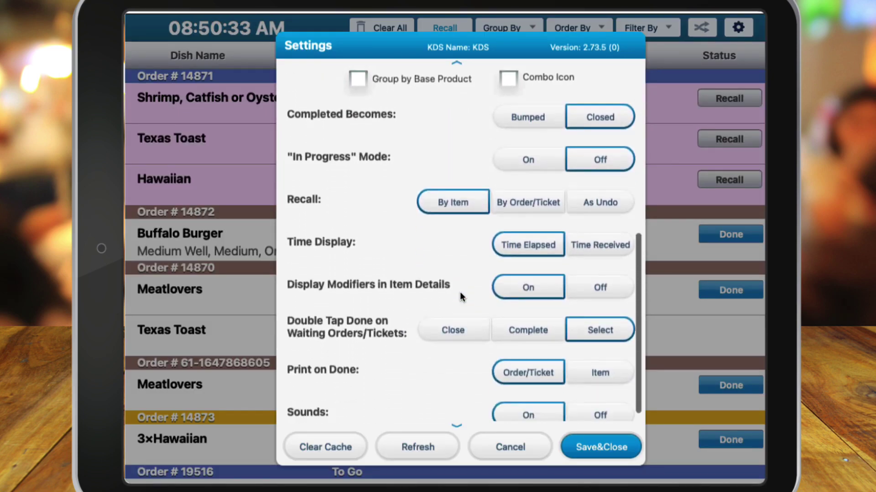
pyautogui.scroll(-1, 460, 294)
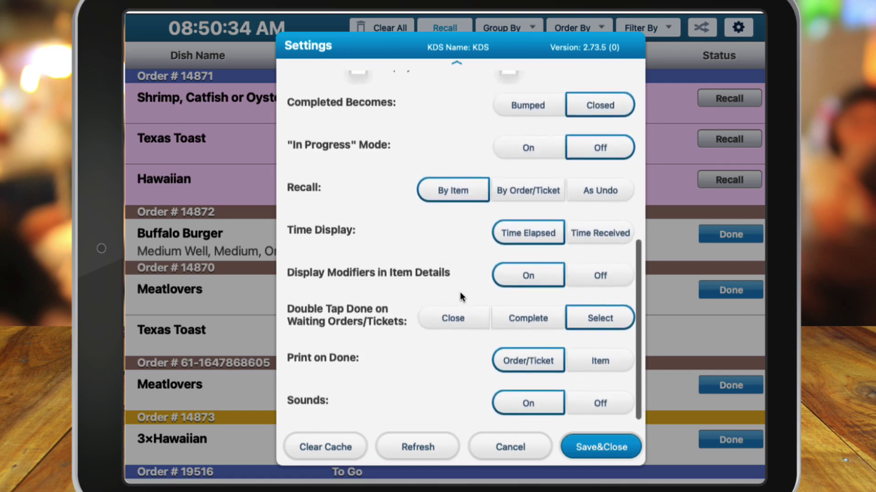
pyautogui.scroll(3, 461, 296)
pyautogui.scroll(4, 460, 293)
pyautogui.scroll(4, 460, 294)
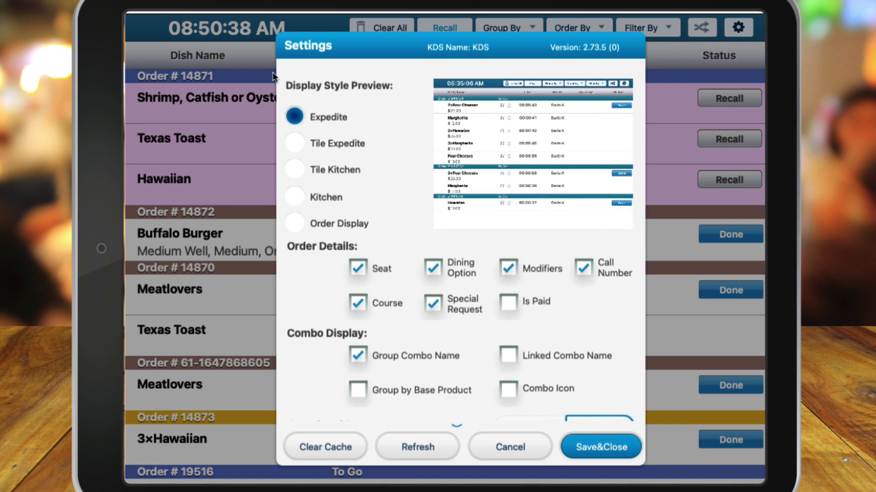
# Step: Save the Tile Expedite style, then Tile Kitchen, and finally the Kitchen display style
pyautogui.click(297, 144)
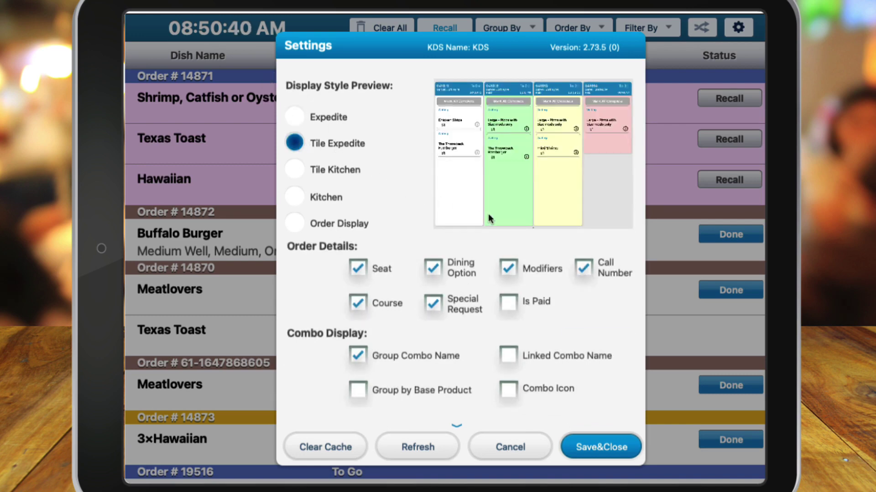
pyautogui.click(592, 439)
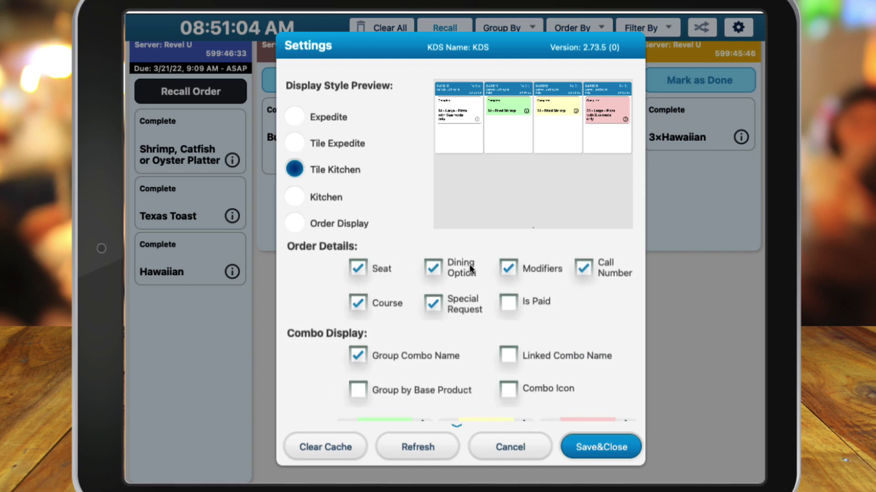
pyautogui.click(604, 447)
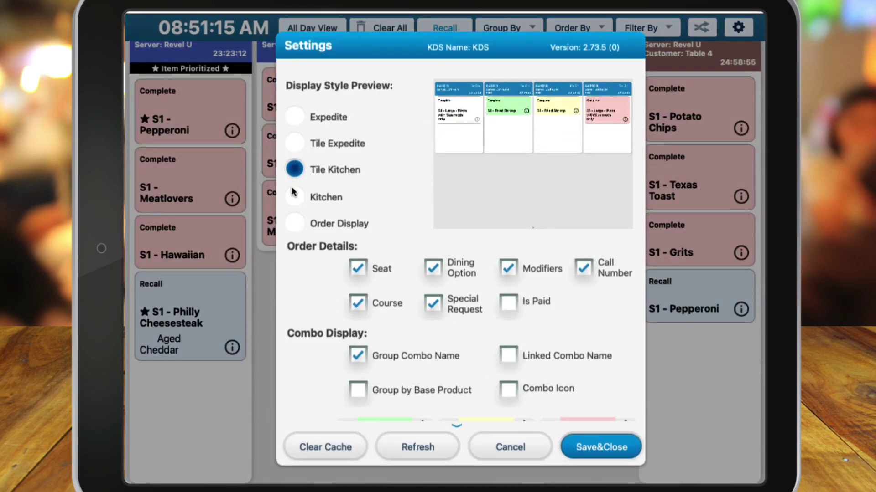
pyautogui.click(294, 197)
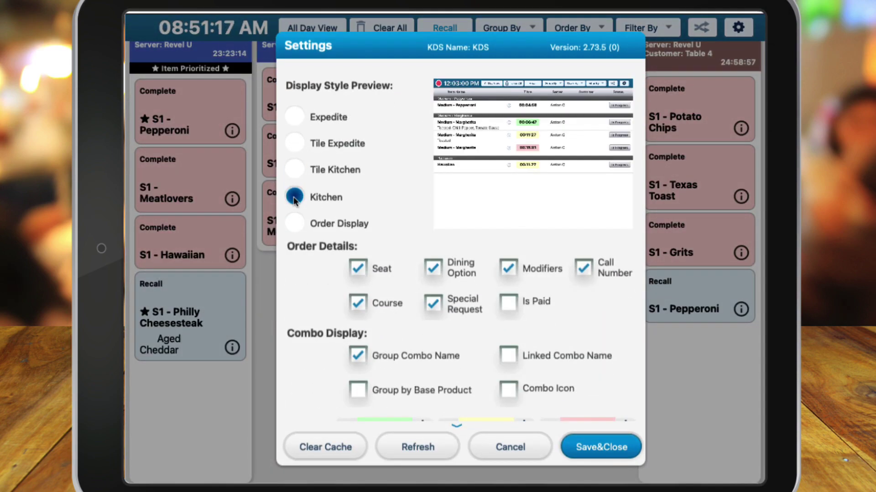
pyautogui.click(595, 444)
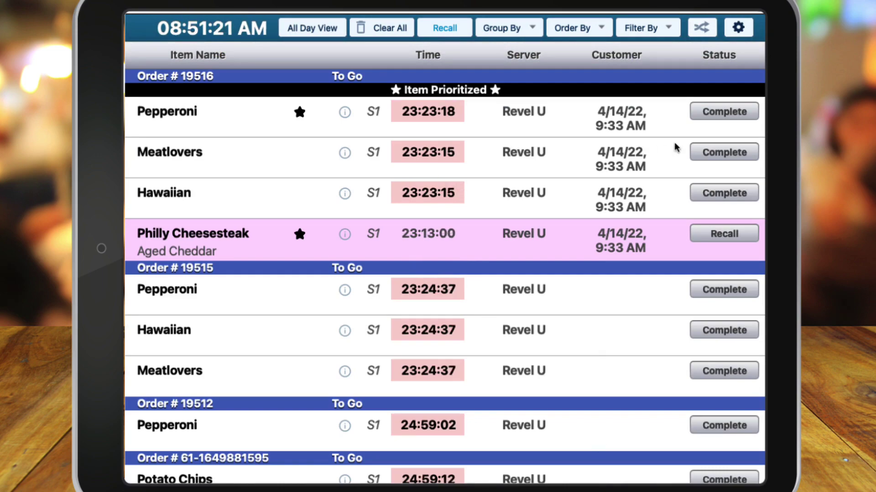
# Step: Complete the starred Pepperoni item, then switch the KDS to the Order Display style
pyautogui.click(709, 118)
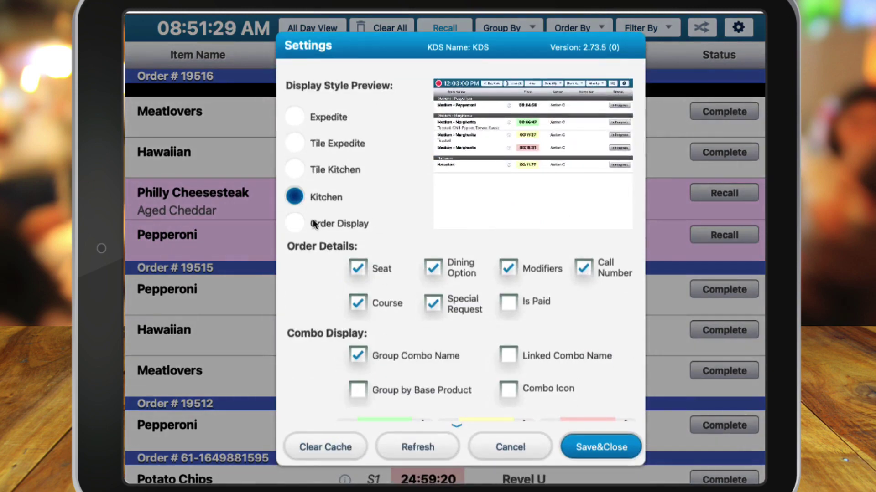
pyautogui.click(294, 223)
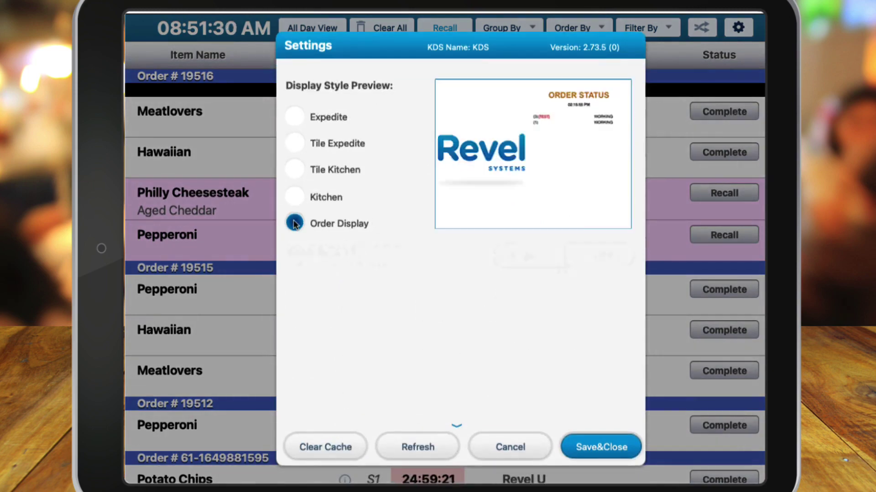
pyautogui.click(603, 446)
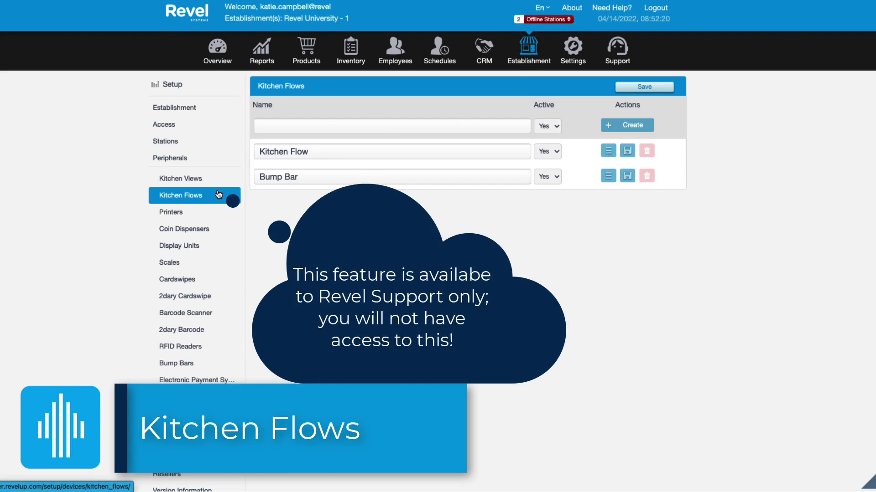
# Step: Add KDS 3 (Line Kitchen) and Expedite to the Kitchen Flow's selected views and save
pyautogui.click(609, 153)
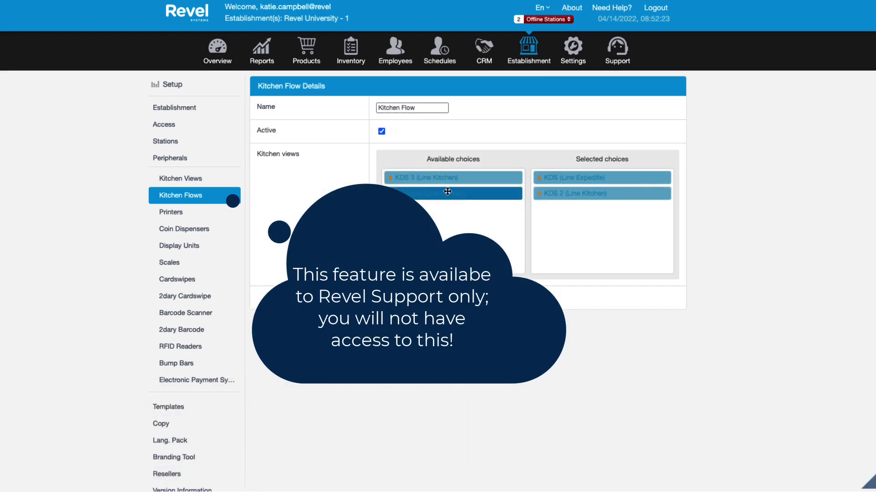
pyautogui.moveTo(440, 179); pyautogui.dragTo(589, 207)
pyautogui.moveTo(408, 177); pyautogui.dragTo(559, 218)
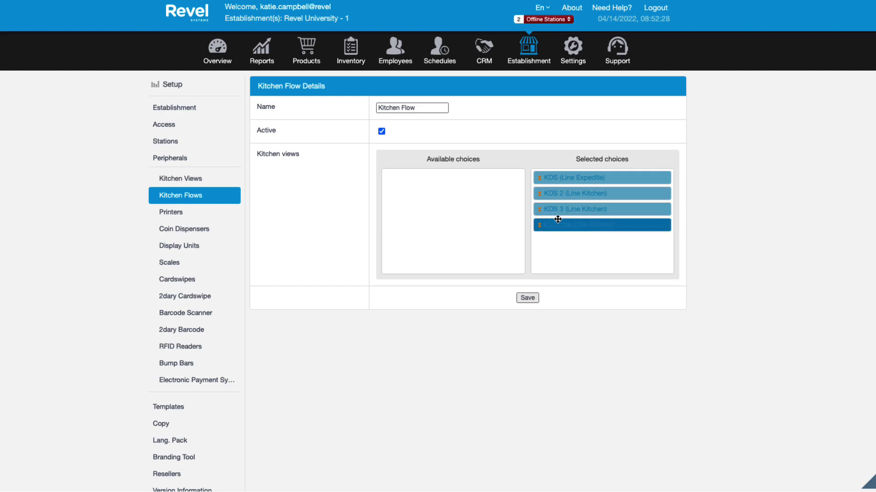
pyautogui.click(525, 299)
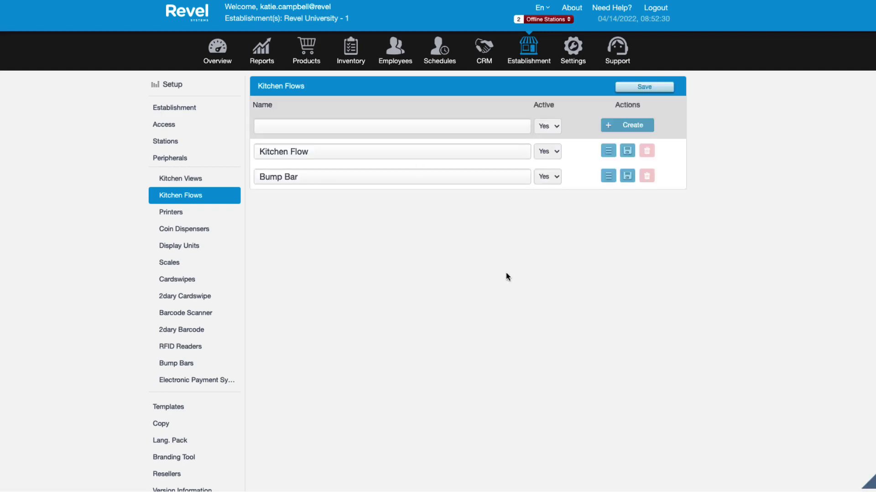
# Step: In Products, expand the Pizza category and subcategory and open the Cheese pizza for editing
pyautogui.click(307, 48)
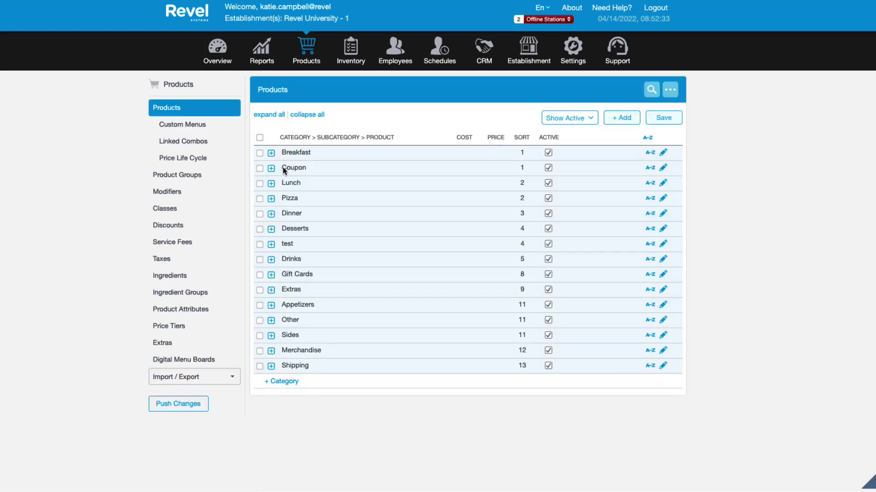
pyautogui.click(270, 198)
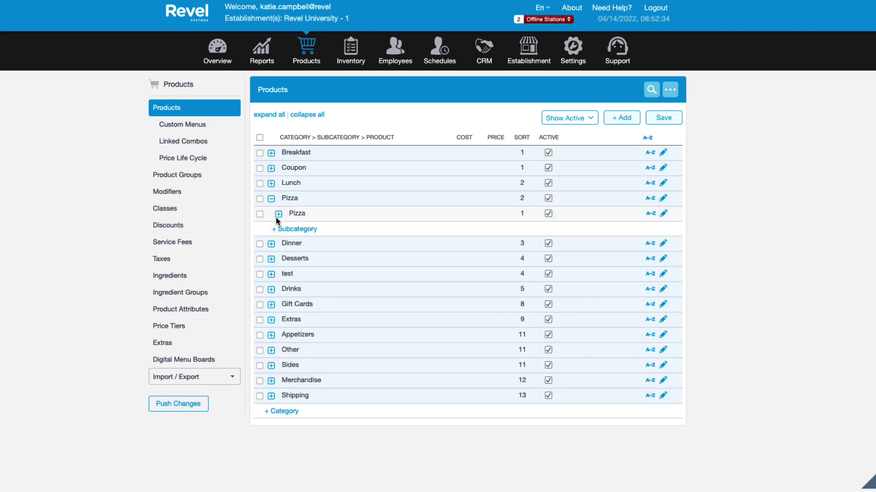
pyautogui.click(279, 214)
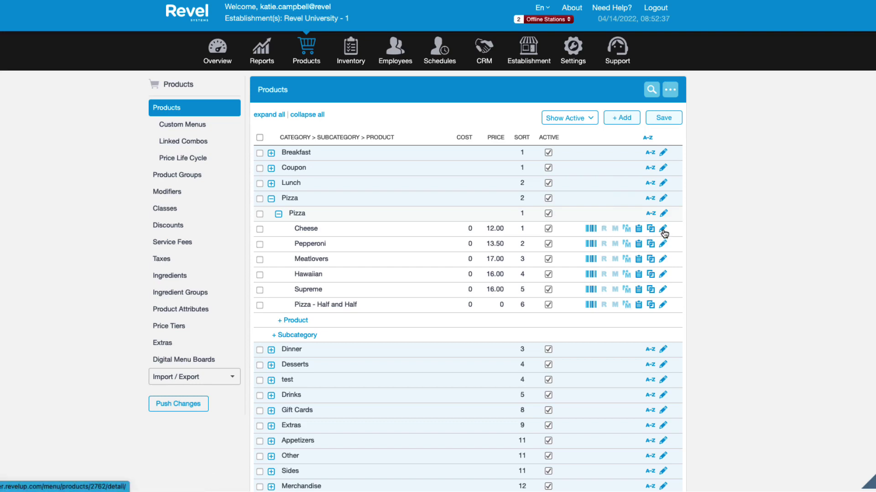
pyautogui.click(663, 230)
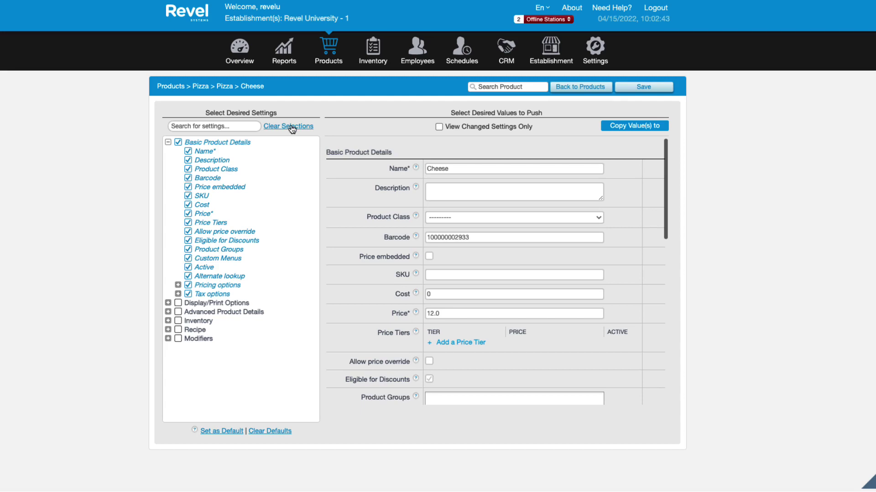
# Step: Set only the Cheese pizza's Printers setting to Kitchen Flow and save the product
pyautogui.click(291, 128)
pyautogui.click(222, 126)
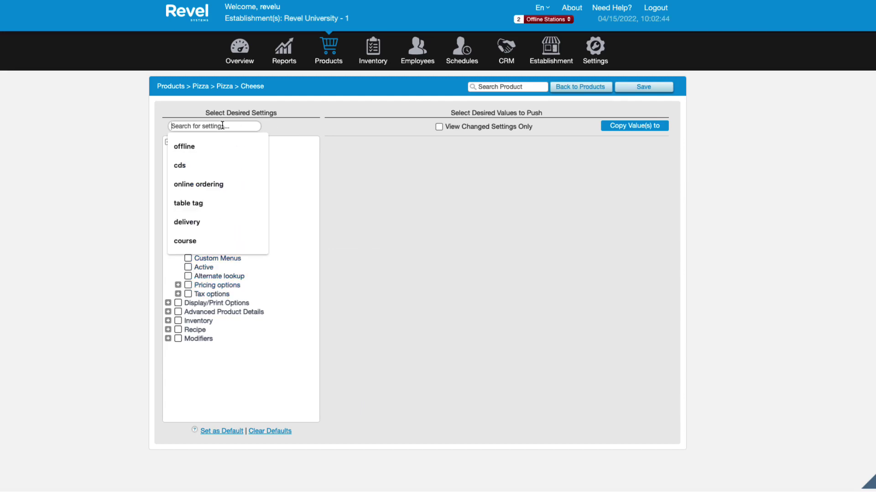
pyautogui.write('printer')
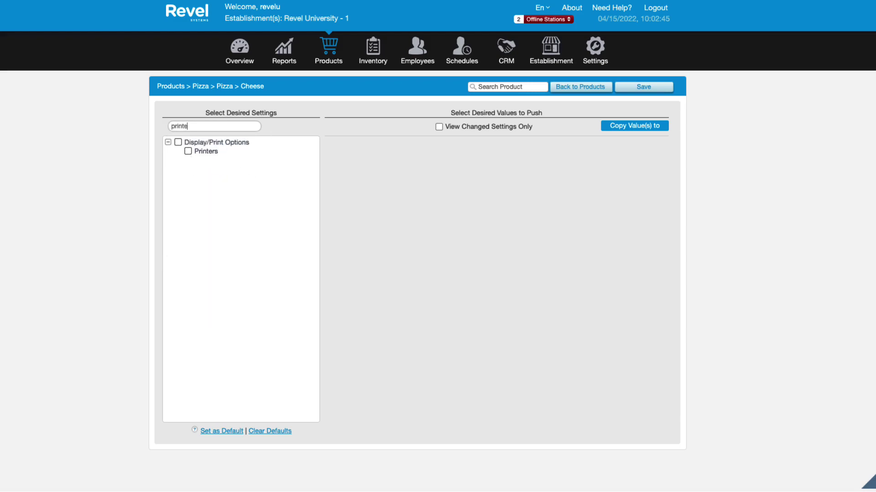
pyautogui.click(188, 152)
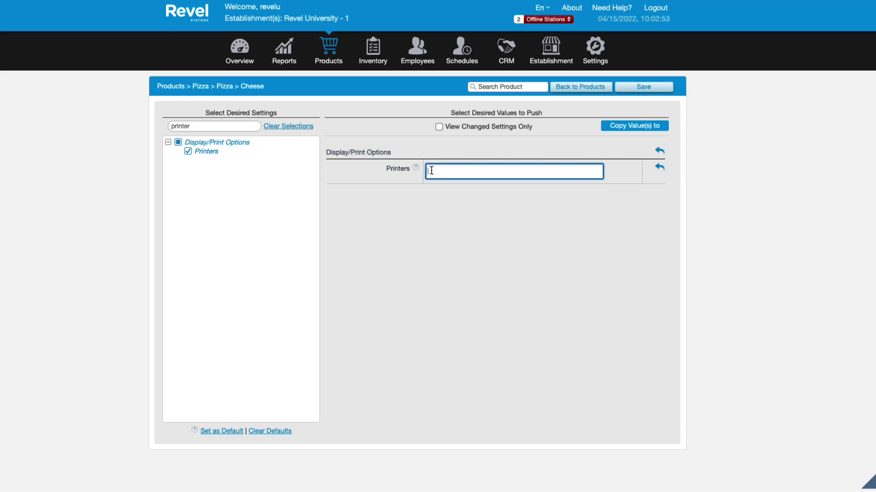
pyautogui.write('kit')
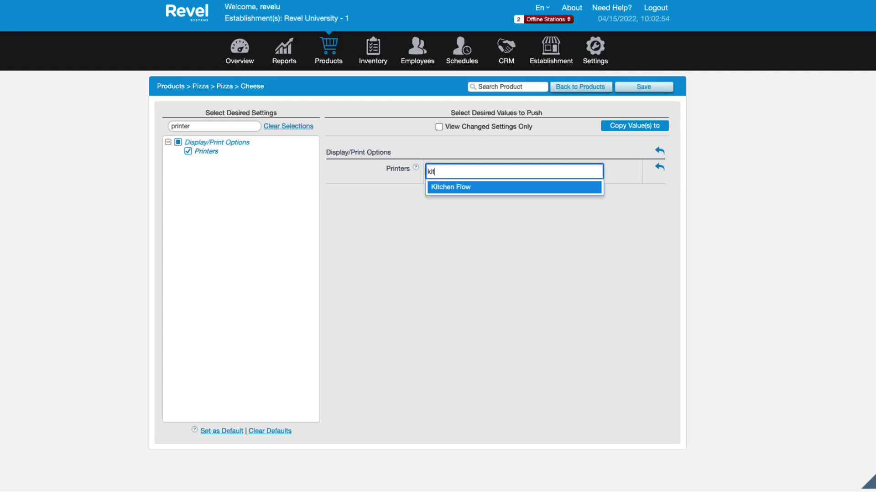
pyautogui.write('ch')
pyautogui.press('Return')
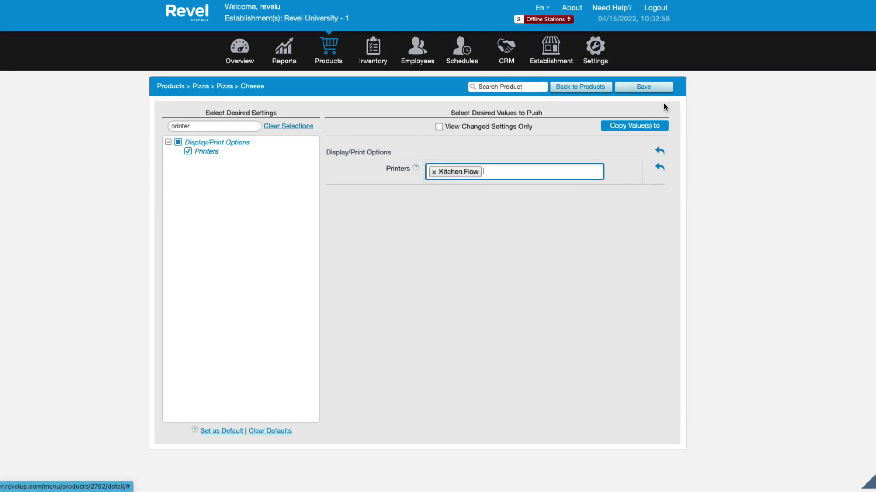
pyautogui.click(640, 90)
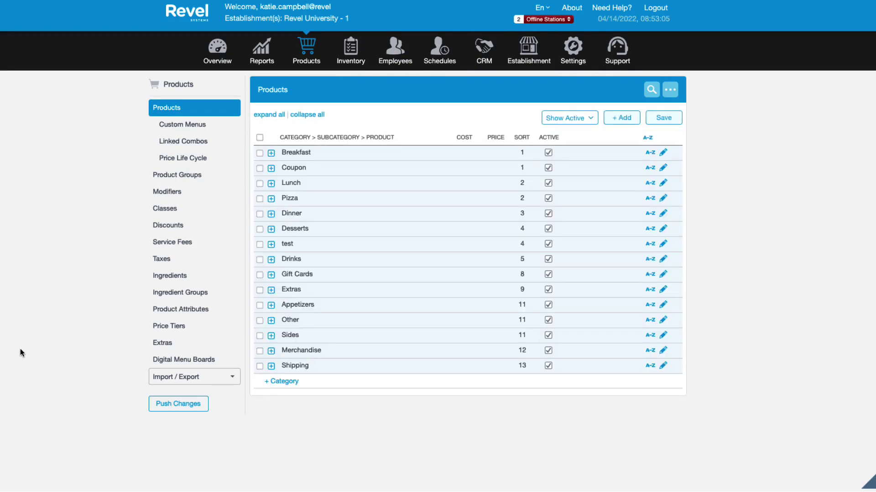
# Step: Run an Advanced product export with the Printers field added to the export contents
pyautogui.click(195, 377)
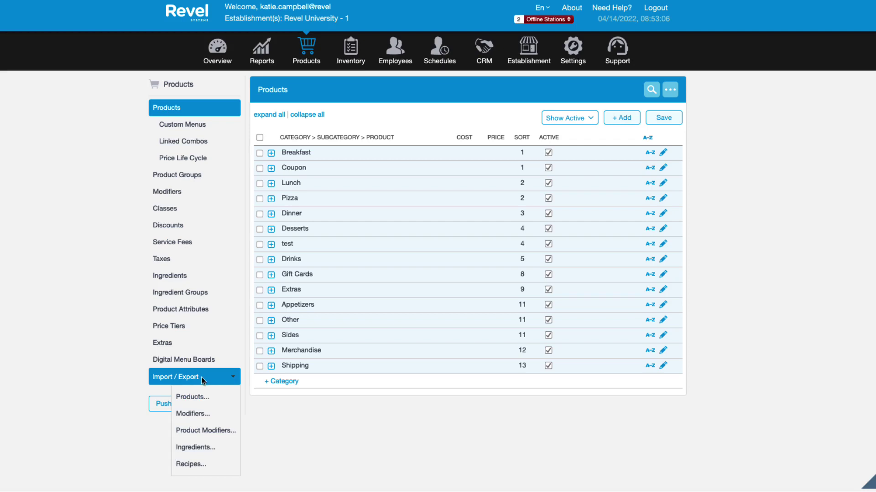
pyautogui.click(209, 398)
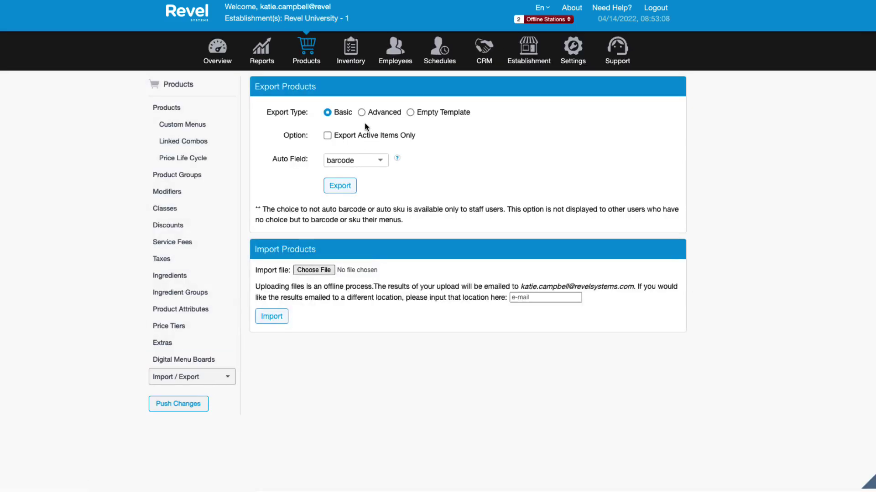
pyautogui.click(361, 114)
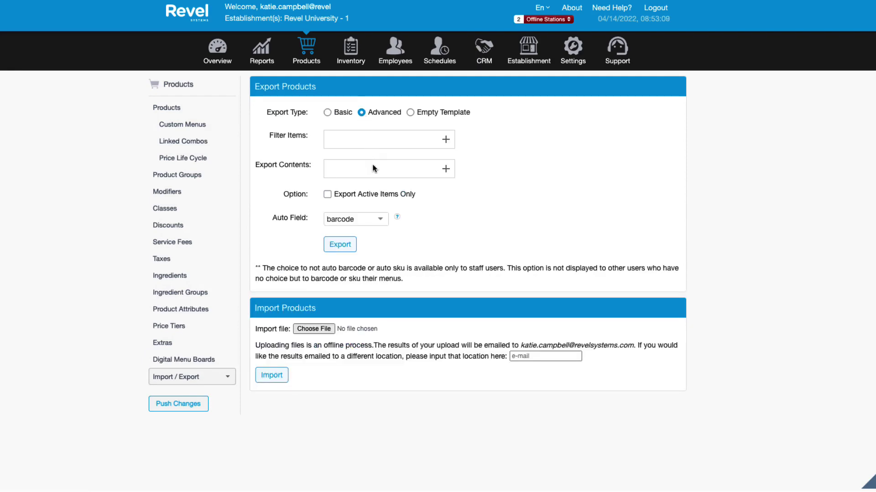
pyautogui.click(373, 173)
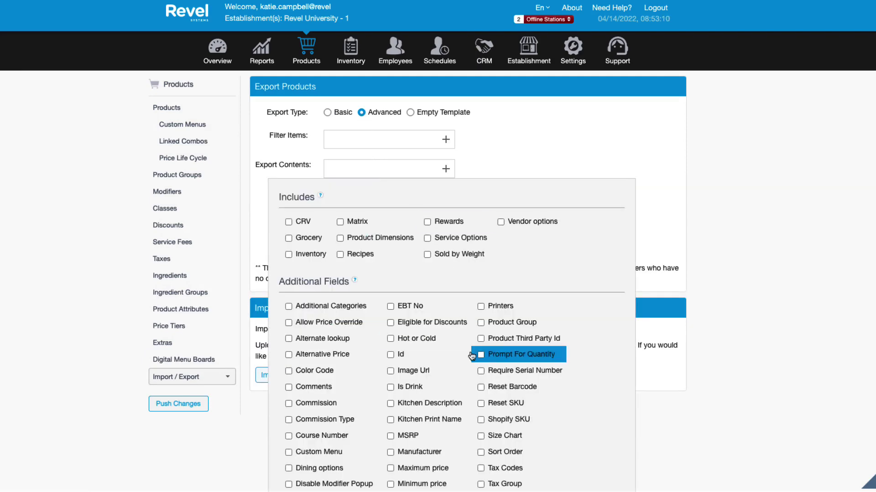
pyautogui.scroll(-1, 479, 320)
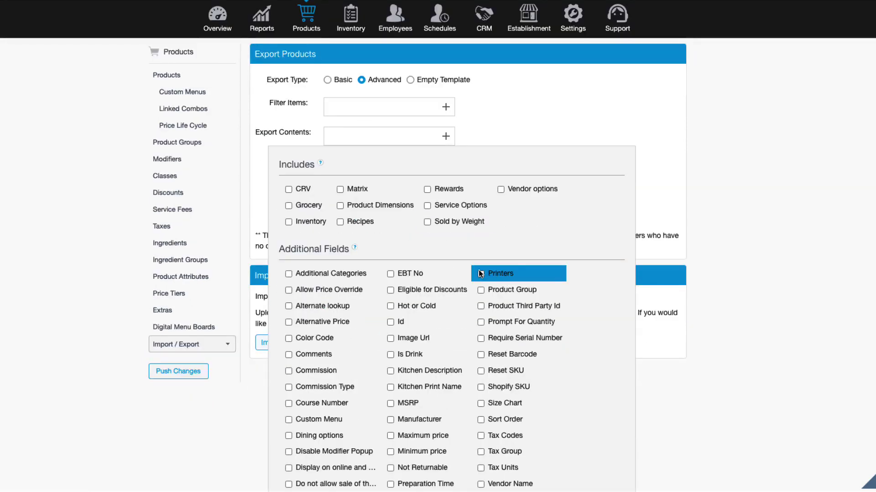
pyautogui.click(480, 274)
pyautogui.click(339, 245)
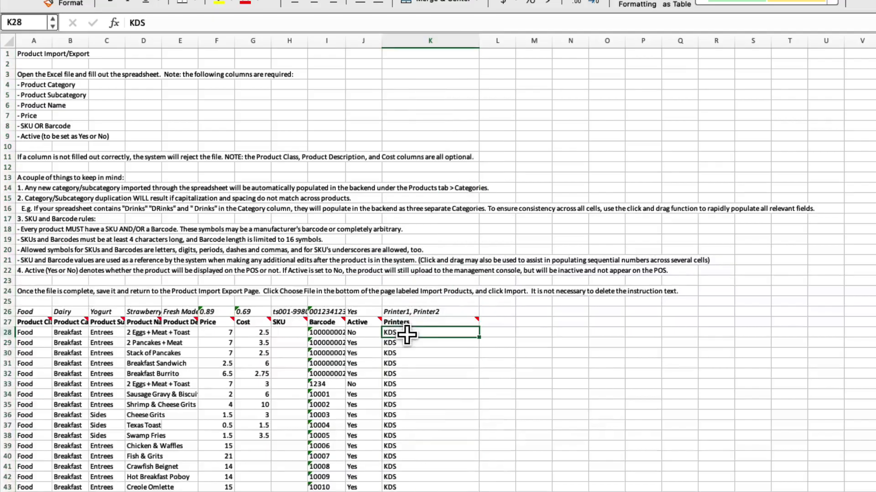
# Step: Enter 'Kitchen Flow' in K28 and fill it down the Printers column
pyautogui.write('Kitchen Flow')
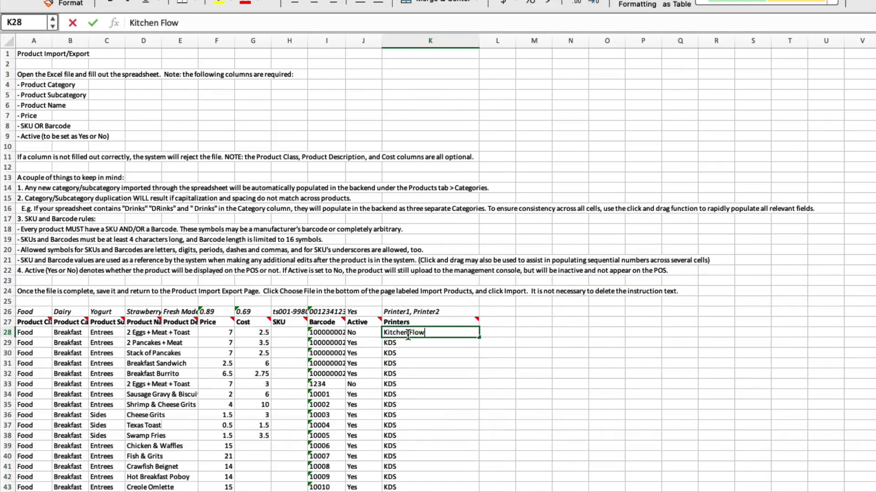
pyautogui.moveTo(479, 338); pyautogui.dragTo(463, 392)
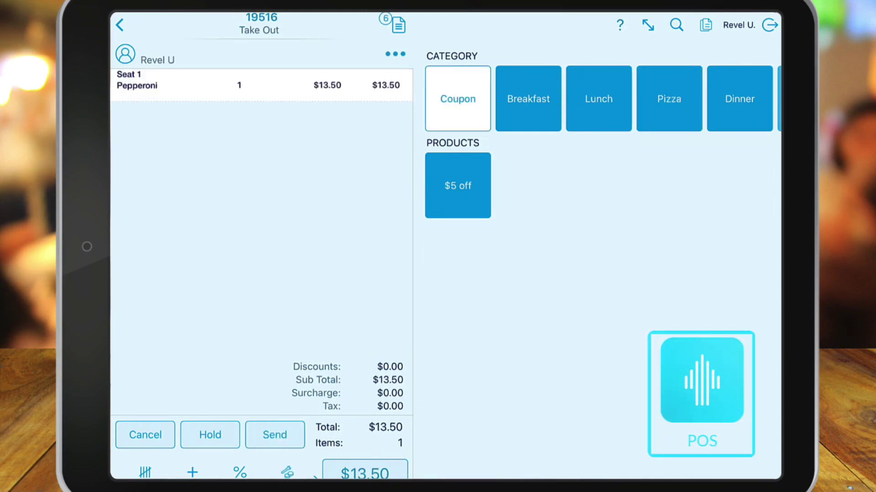
# Step: Add a Meatlovers and a Hawaiian pizza to the take-out order
pyautogui.click(669, 98)
pyautogui.click(590, 185)
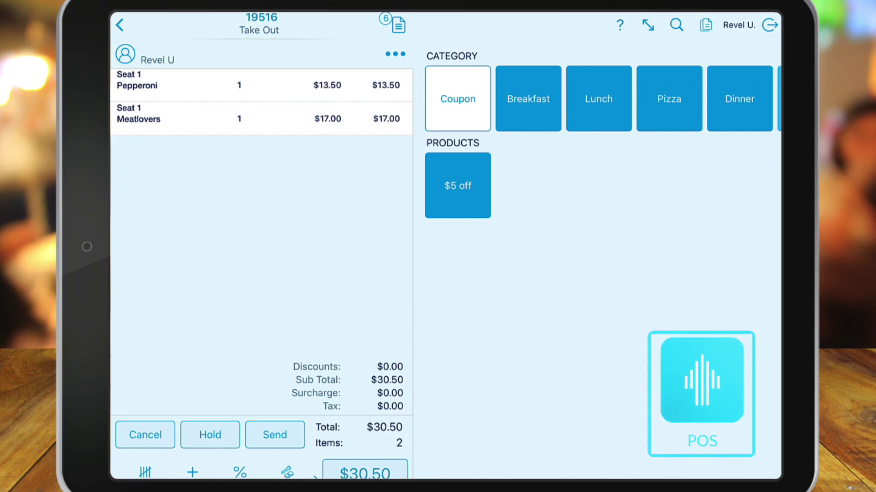
pyautogui.click(669, 98)
pyautogui.click(669, 185)
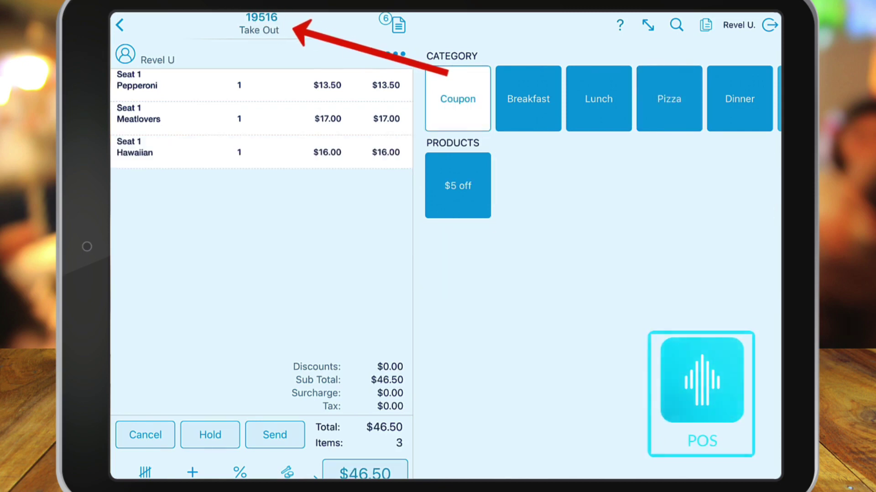
# Step: Set the order's pickup time to ASAP
pyautogui.click(258, 23)
pyautogui.click(392, 169)
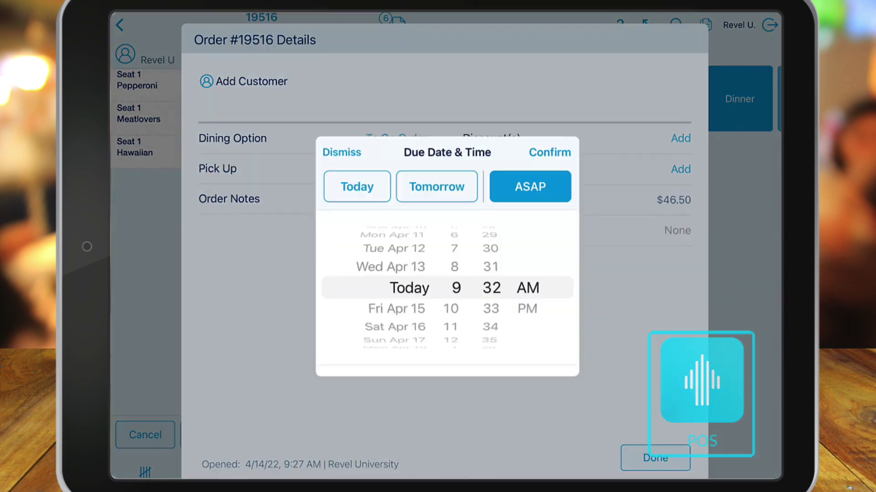
pyautogui.click(530, 187)
pyautogui.click(549, 152)
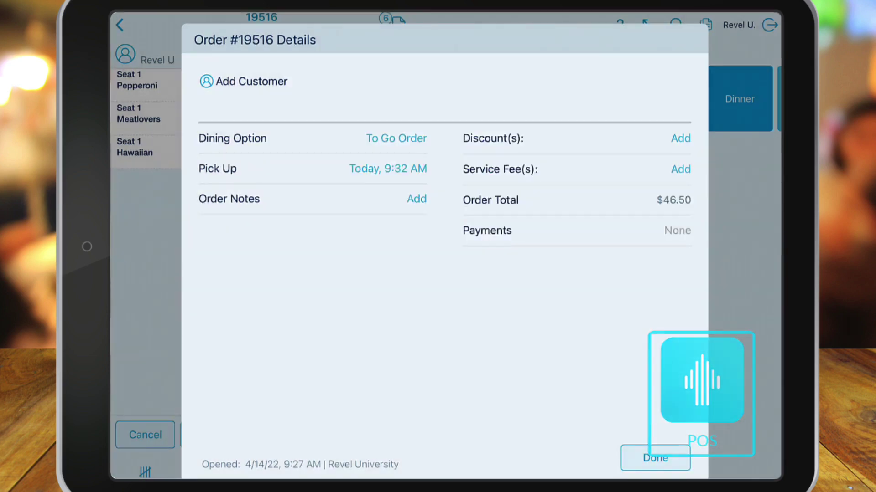
pyautogui.click(655, 458)
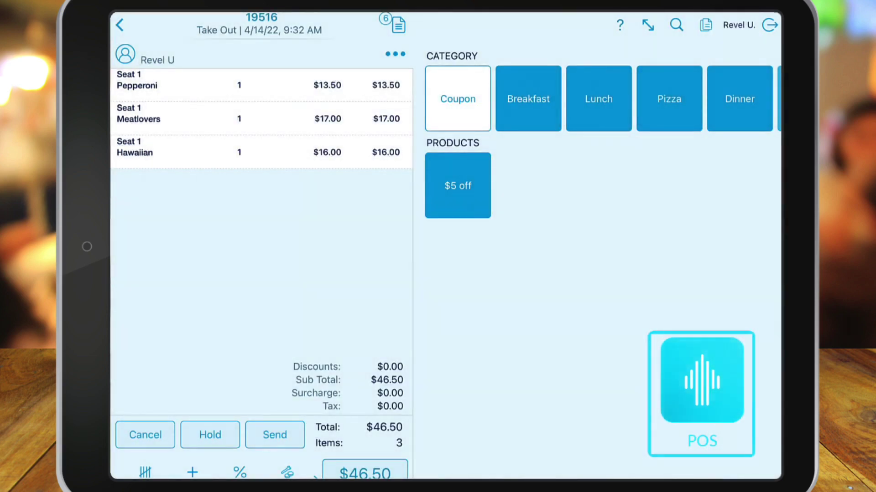
# Step: Mark the Pepperoni pizza as a prioritized item
pyautogui.click(183, 84)
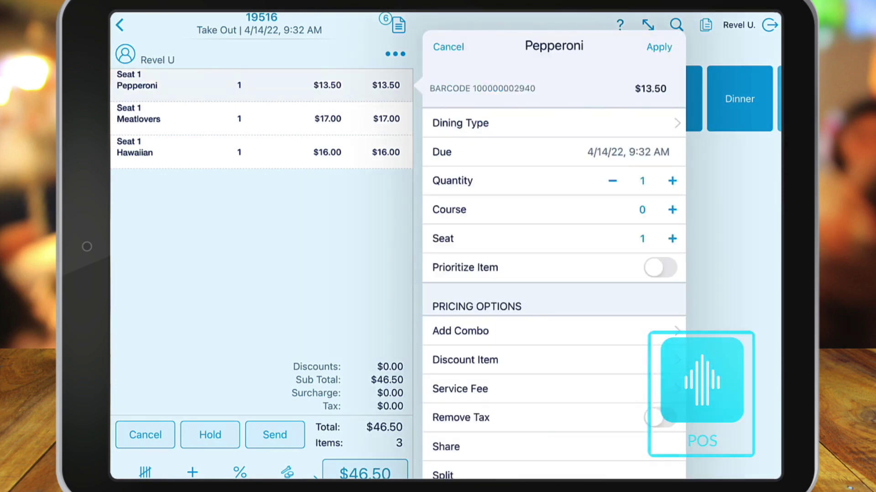
pyautogui.click(660, 267)
pyautogui.click(658, 47)
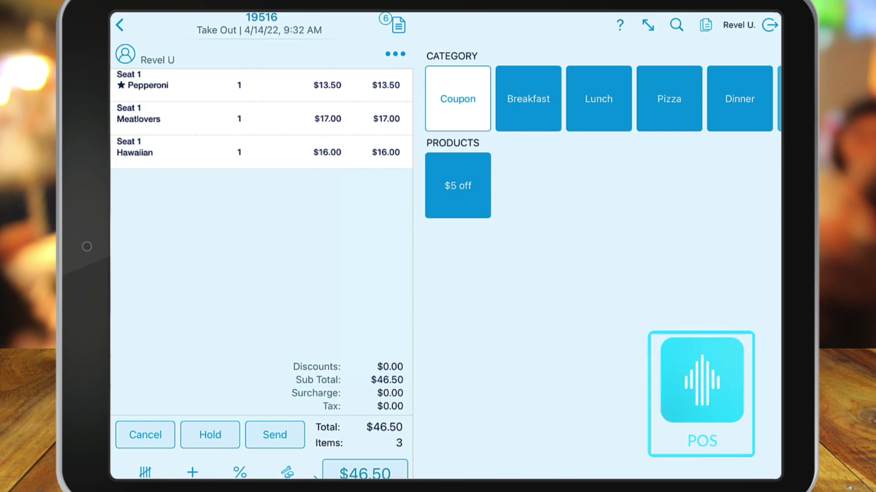
# Step: Send the $46.50 three-pizza take-out order to the kitchen
pyautogui.click(275, 435)
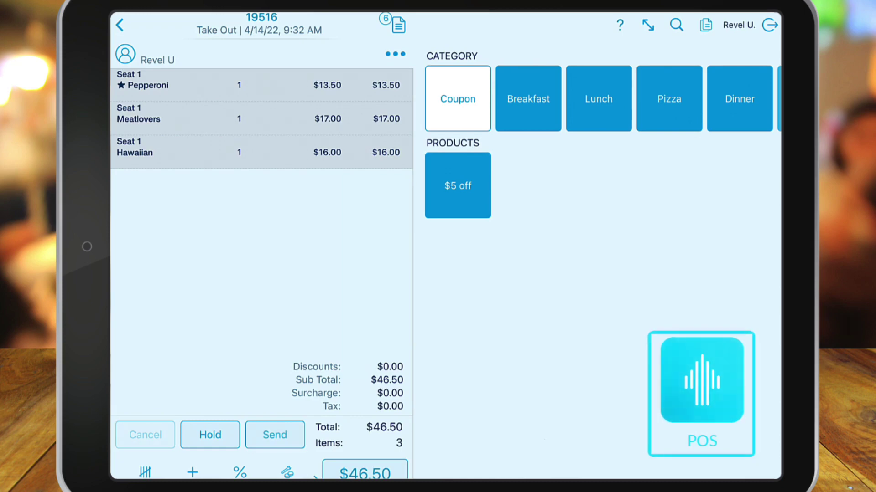